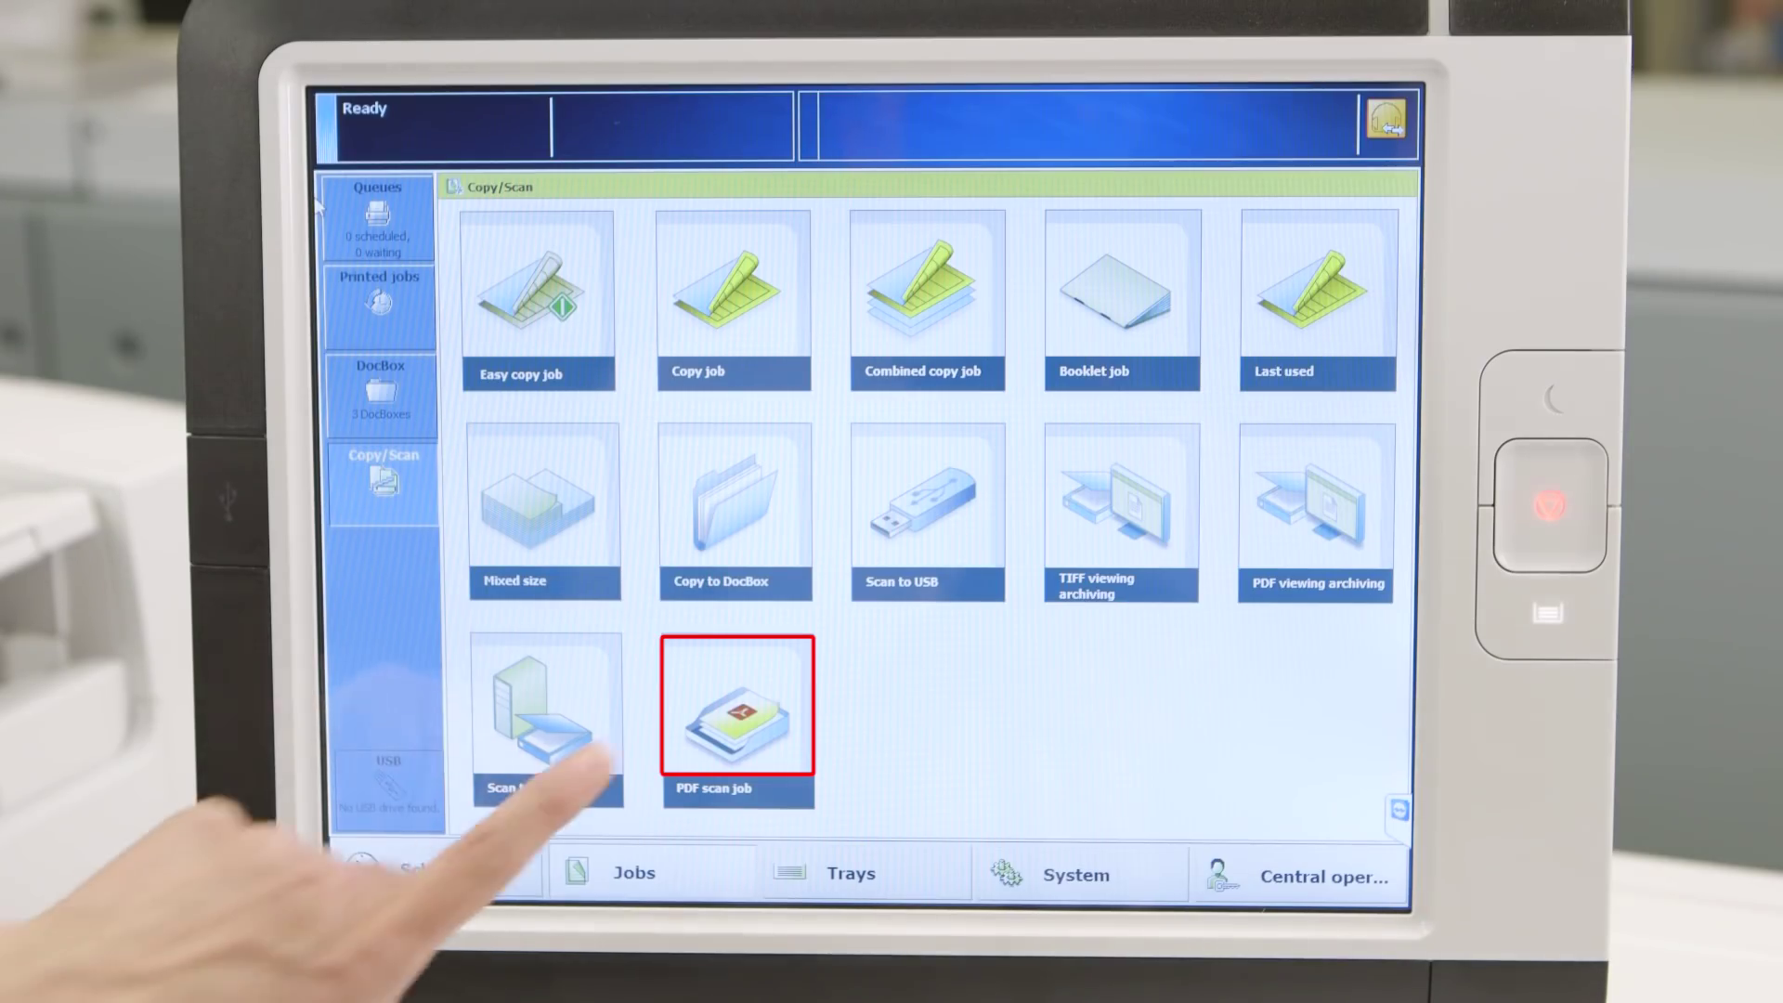
# Scan a new PDF job named 'pgnm' to the waiting jobs queue.
pyautogui.click(725, 740)
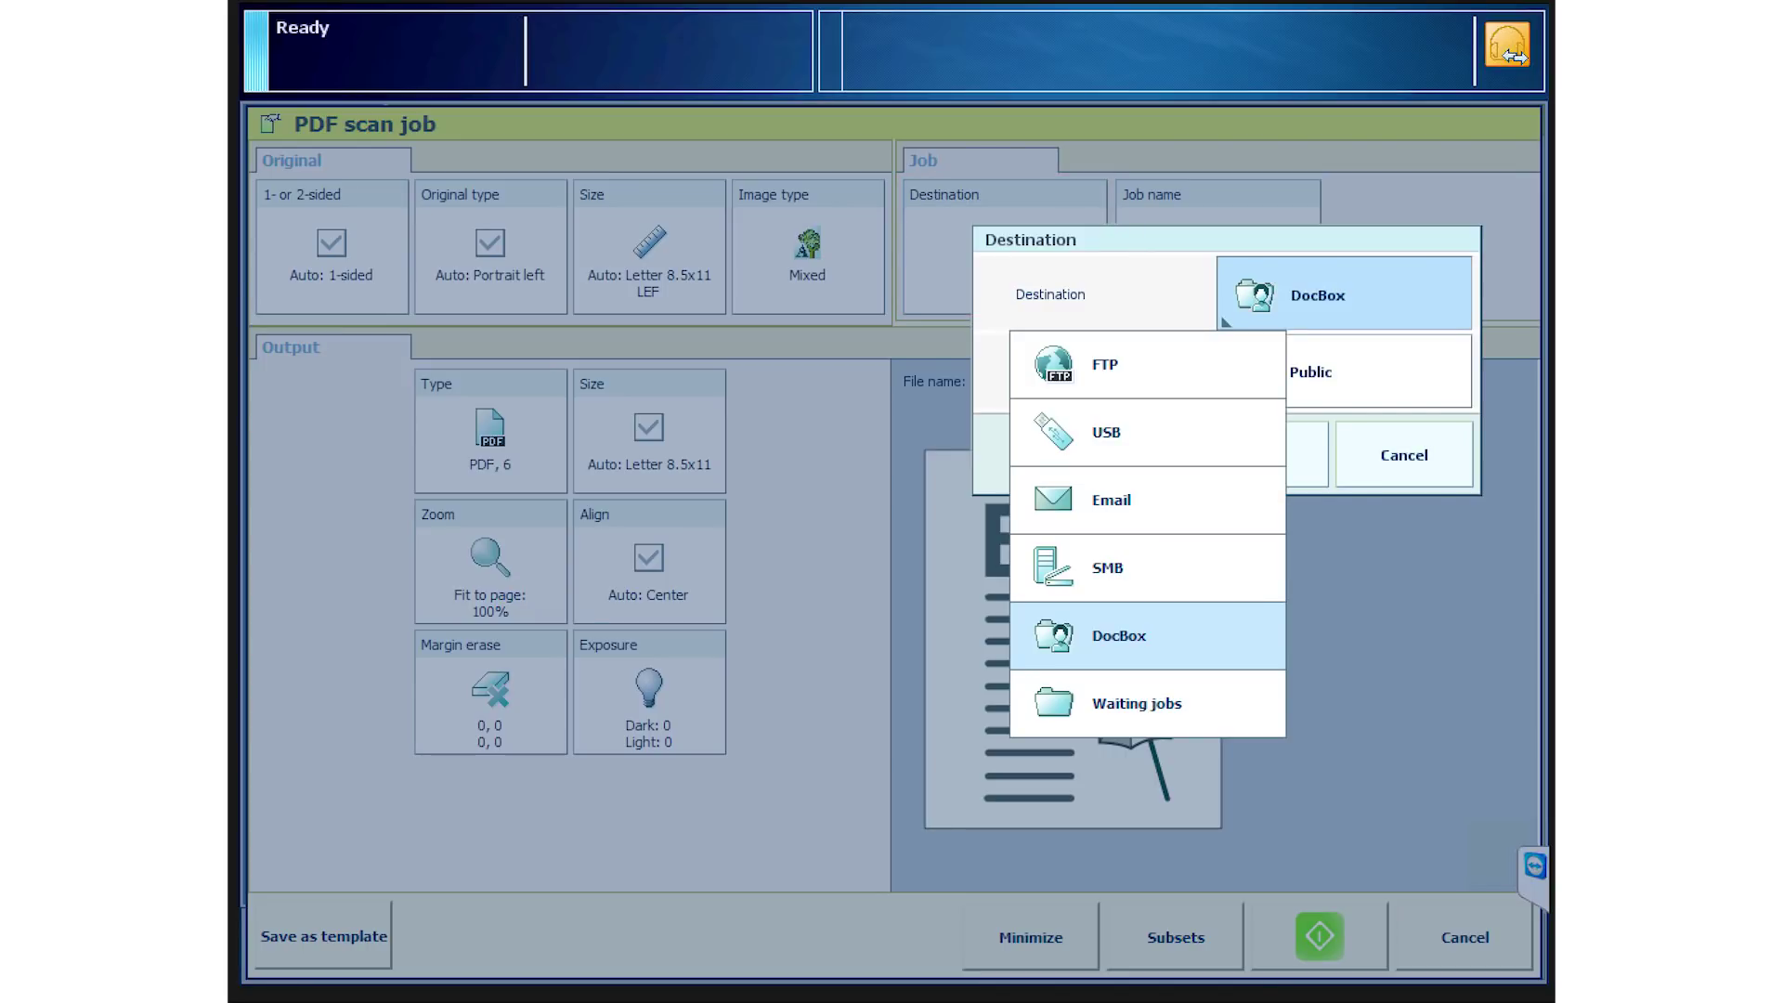
pyautogui.write('pgn')
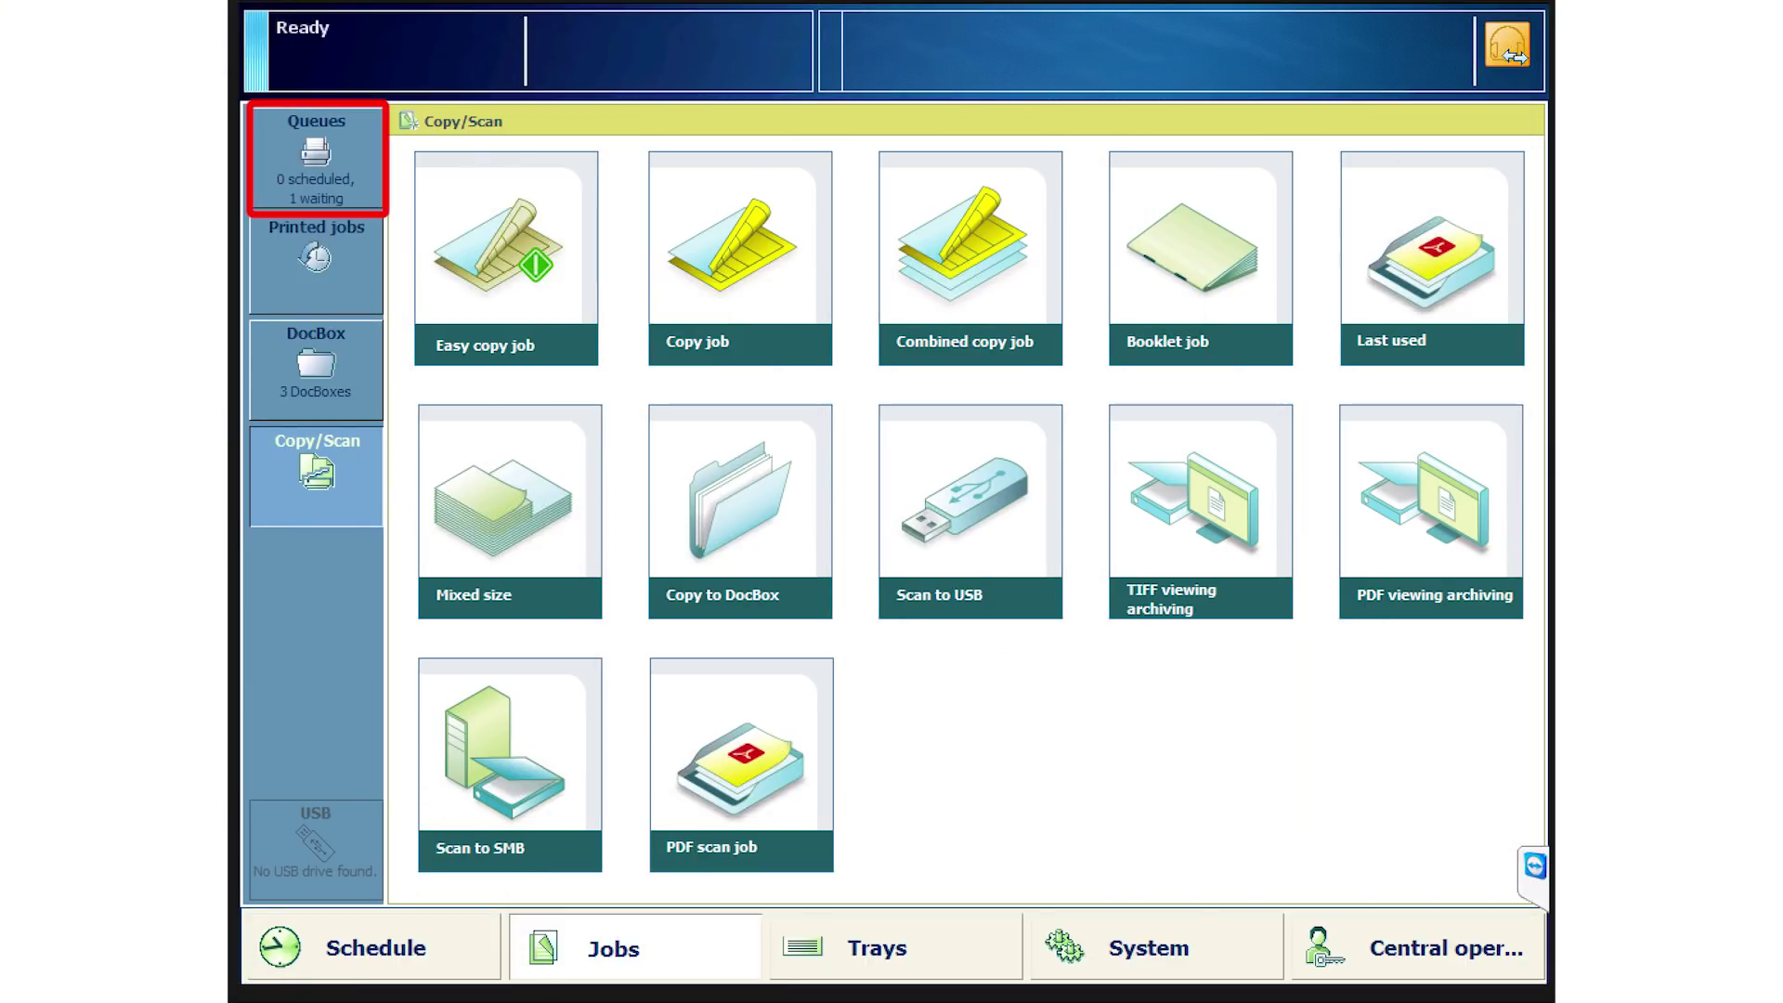
# Open the properties and Page numbering settings of waiting job pgnum_20170522_104333.pdf.
pyautogui.click(316, 156)
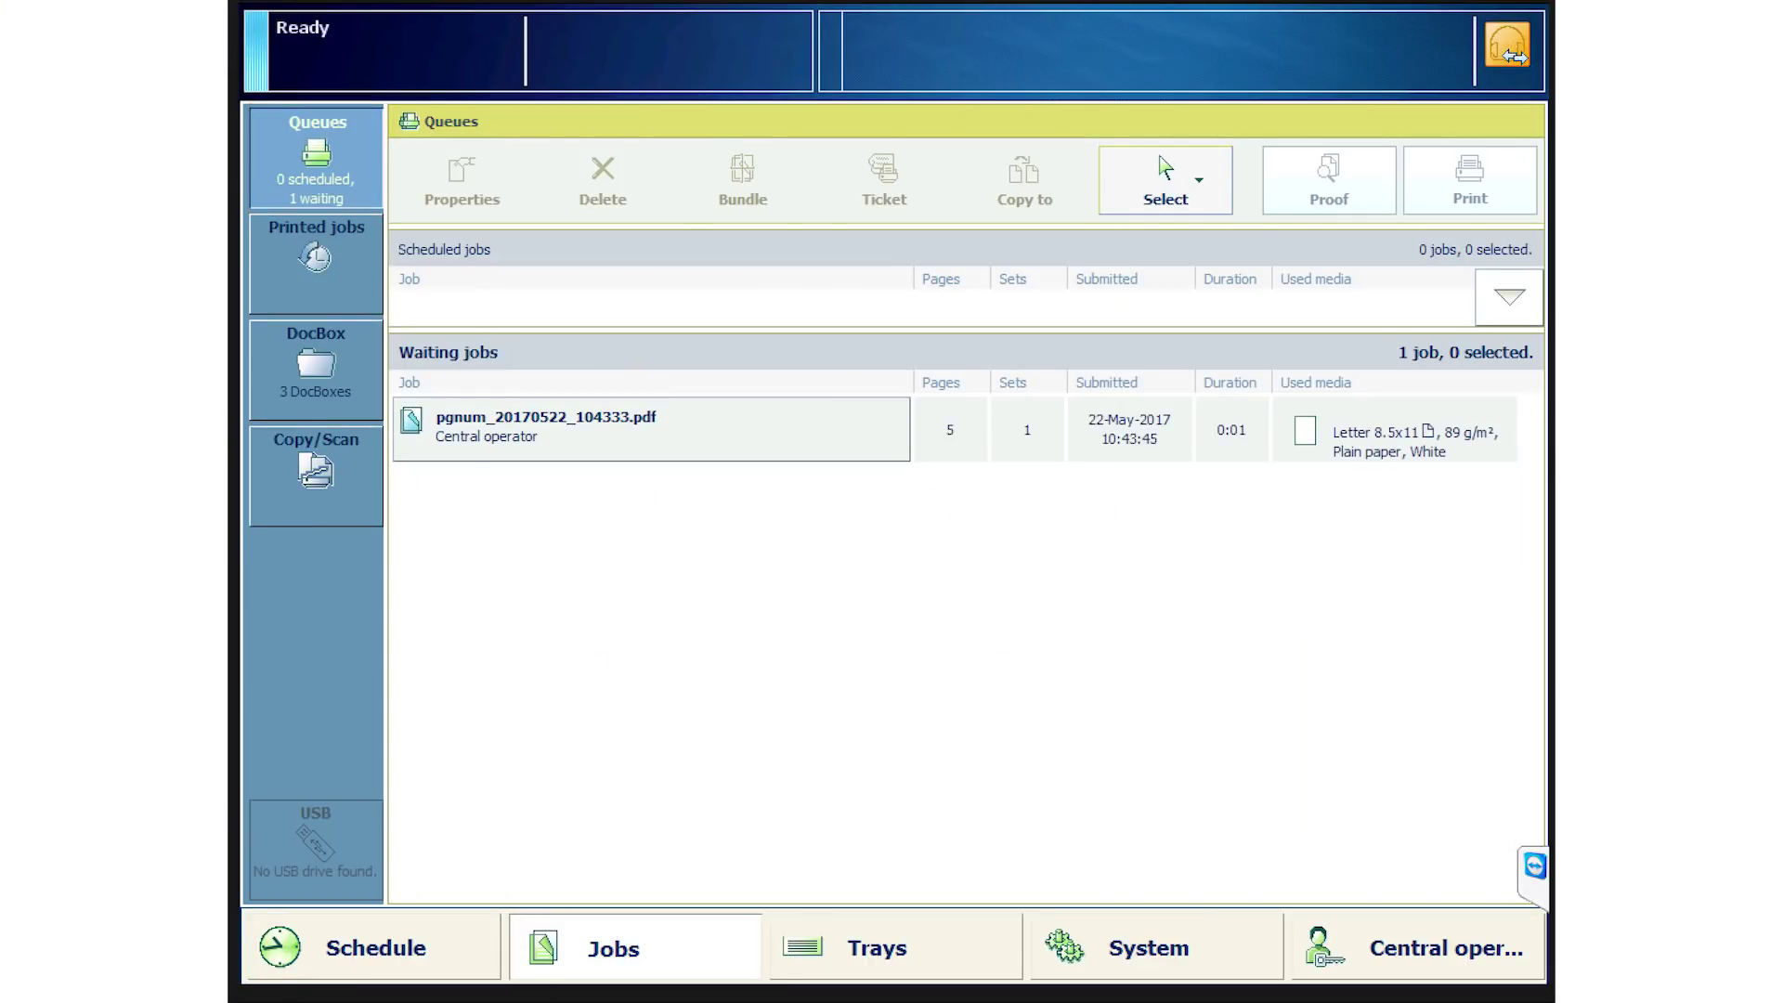
pyautogui.click(651, 429)
pyautogui.click(462, 179)
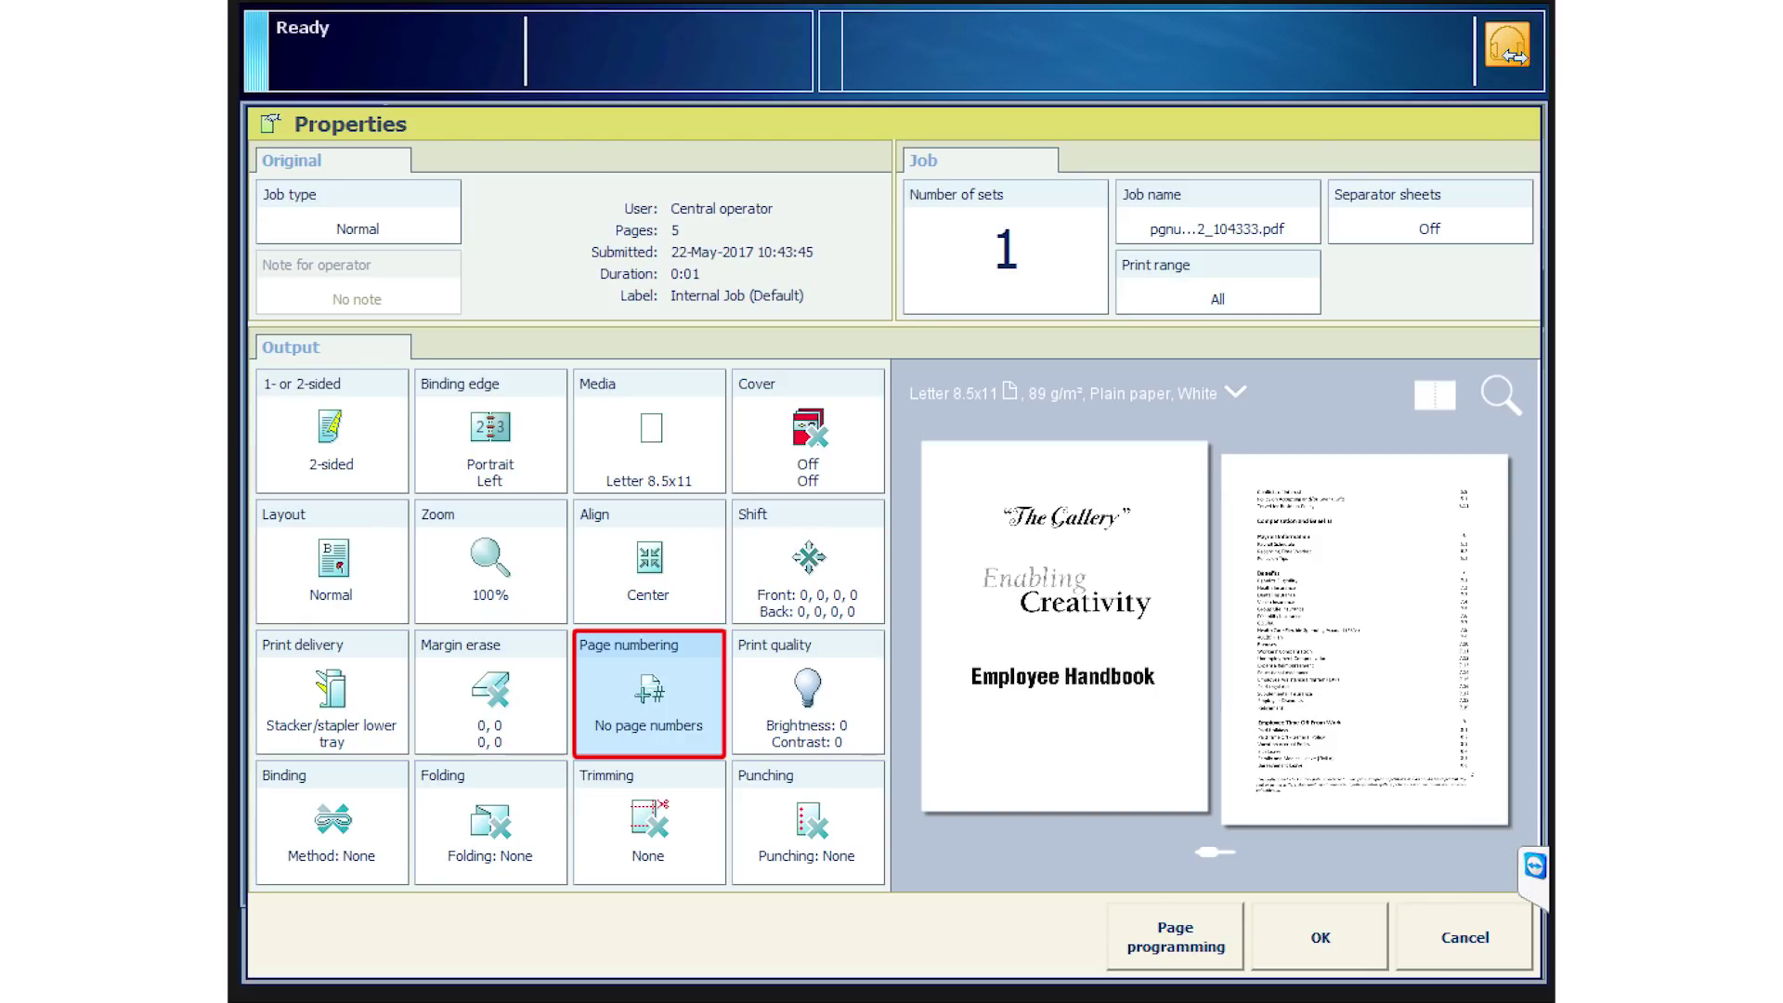
pyautogui.click(648, 692)
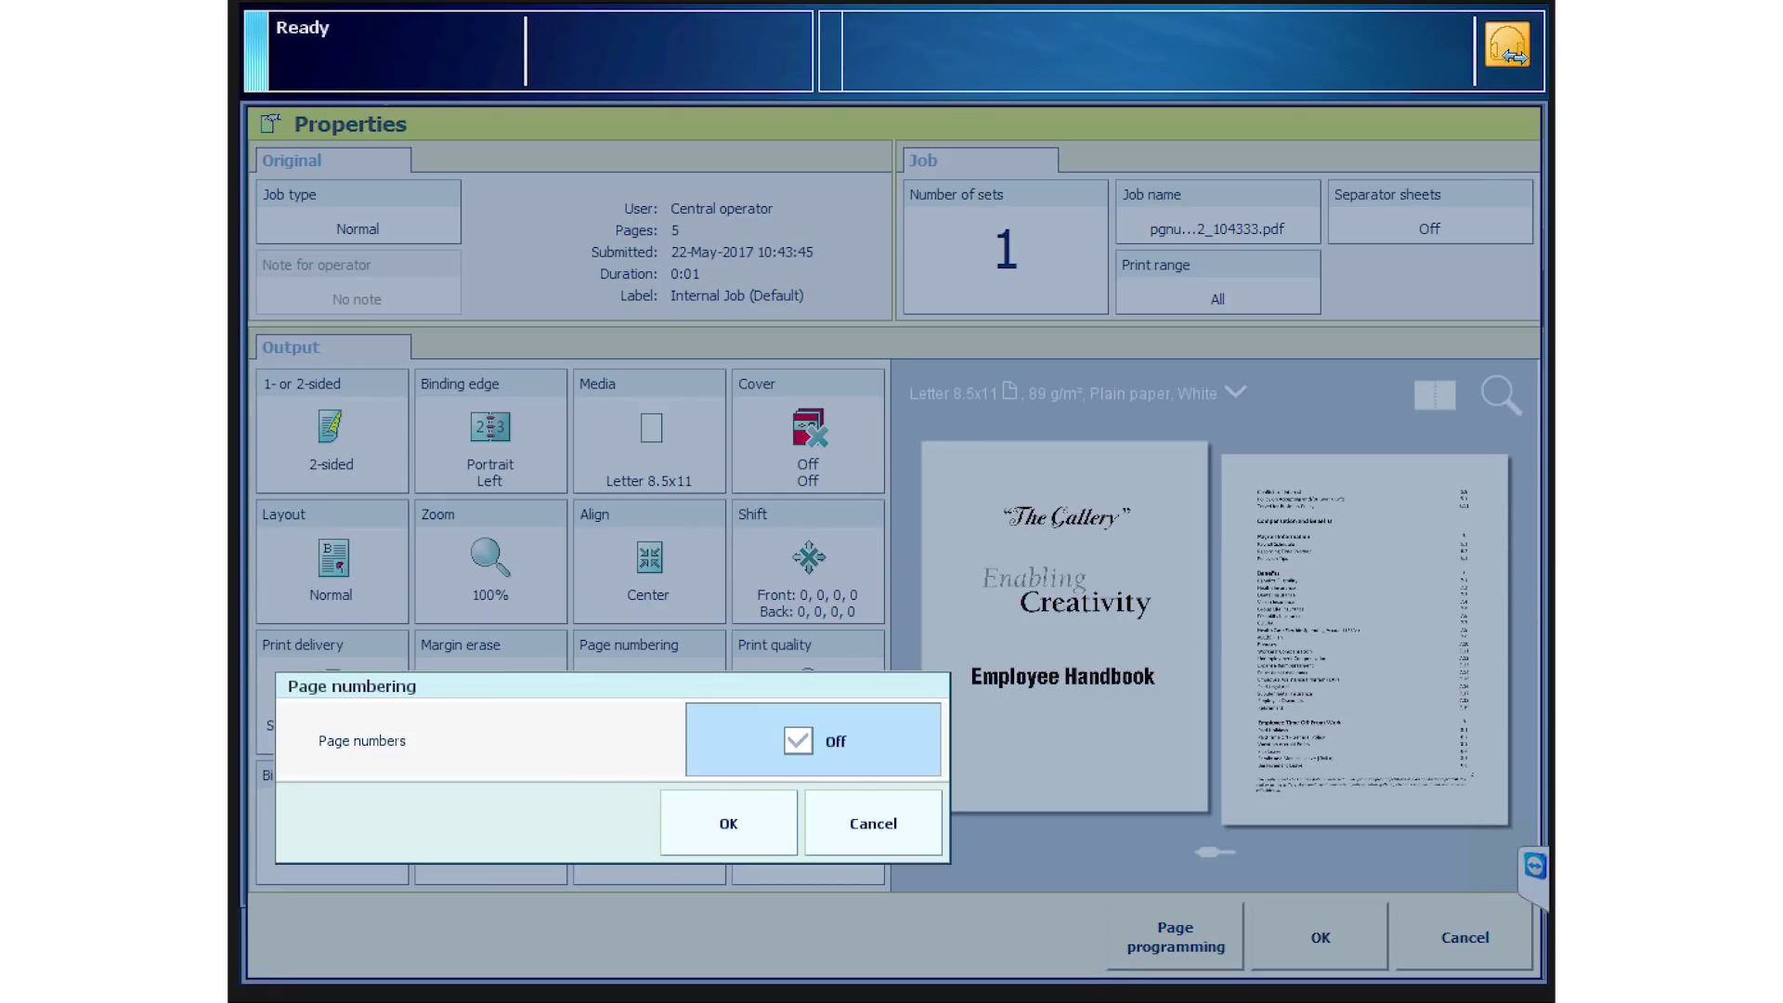
# Turn page numbering on with a start number of 30.
pyautogui.click(785, 740)
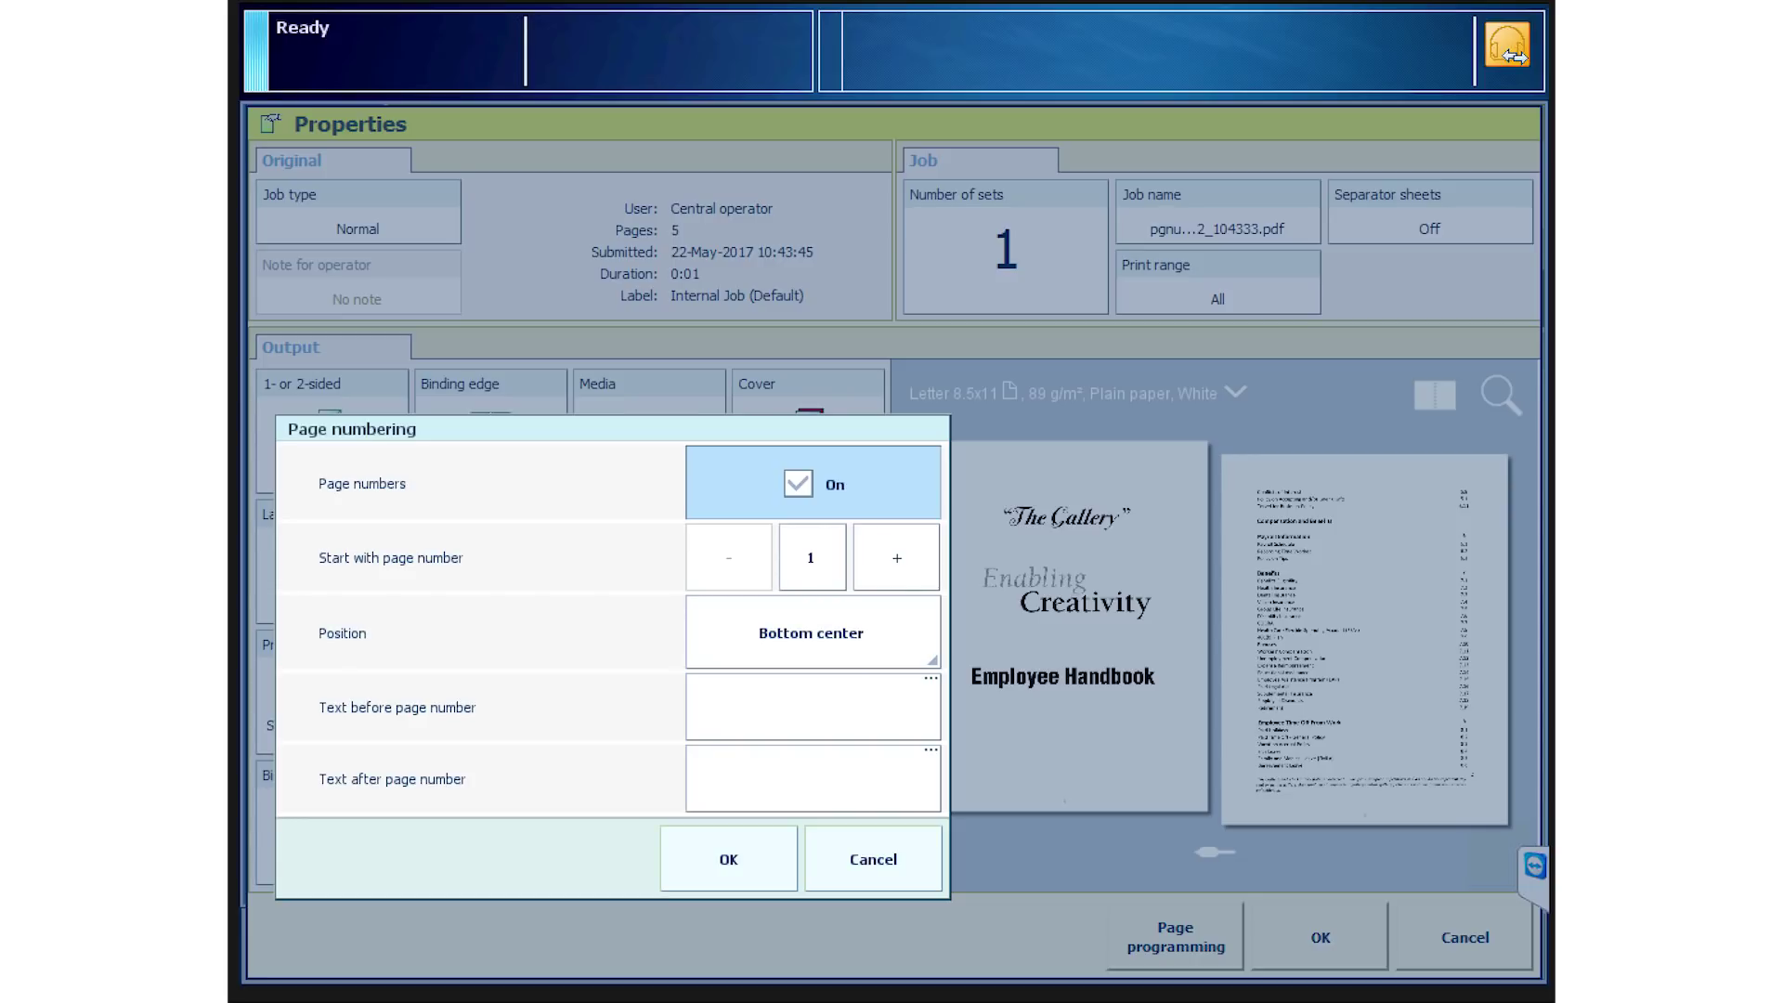
pyautogui.click(810, 557)
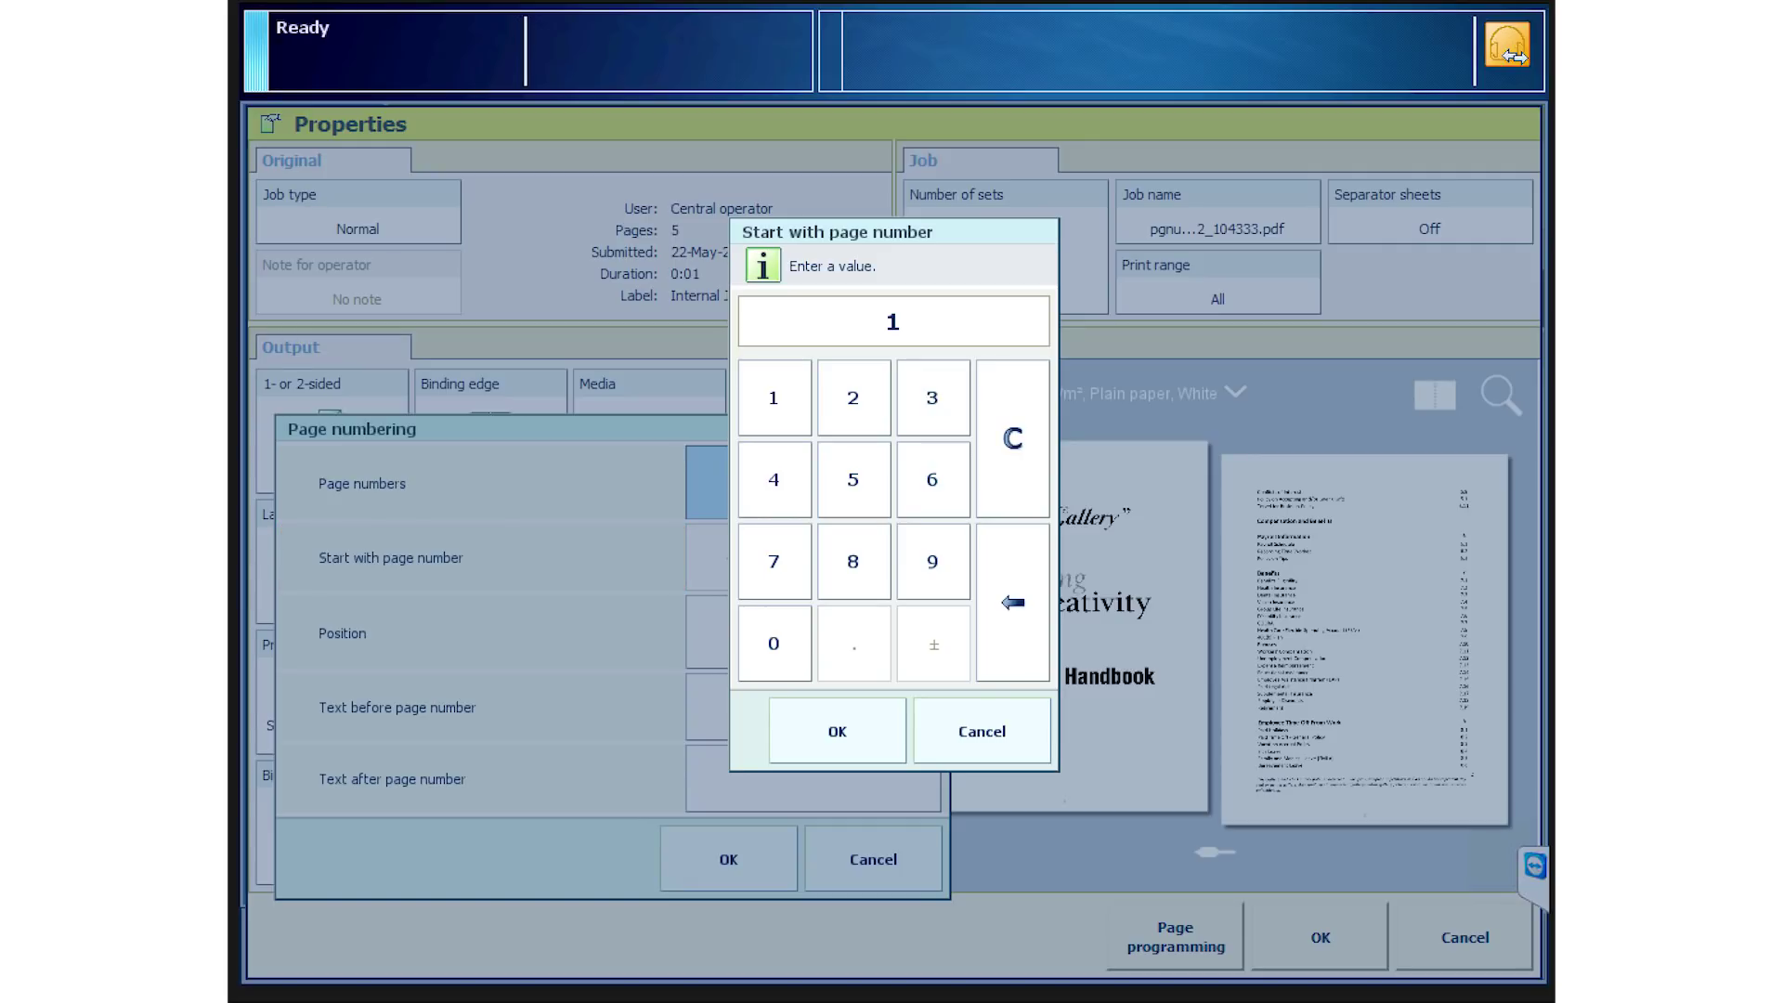
pyautogui.click(932, 397)
pyautogui.click(774, 643)
pyautogui.click(838, 732)
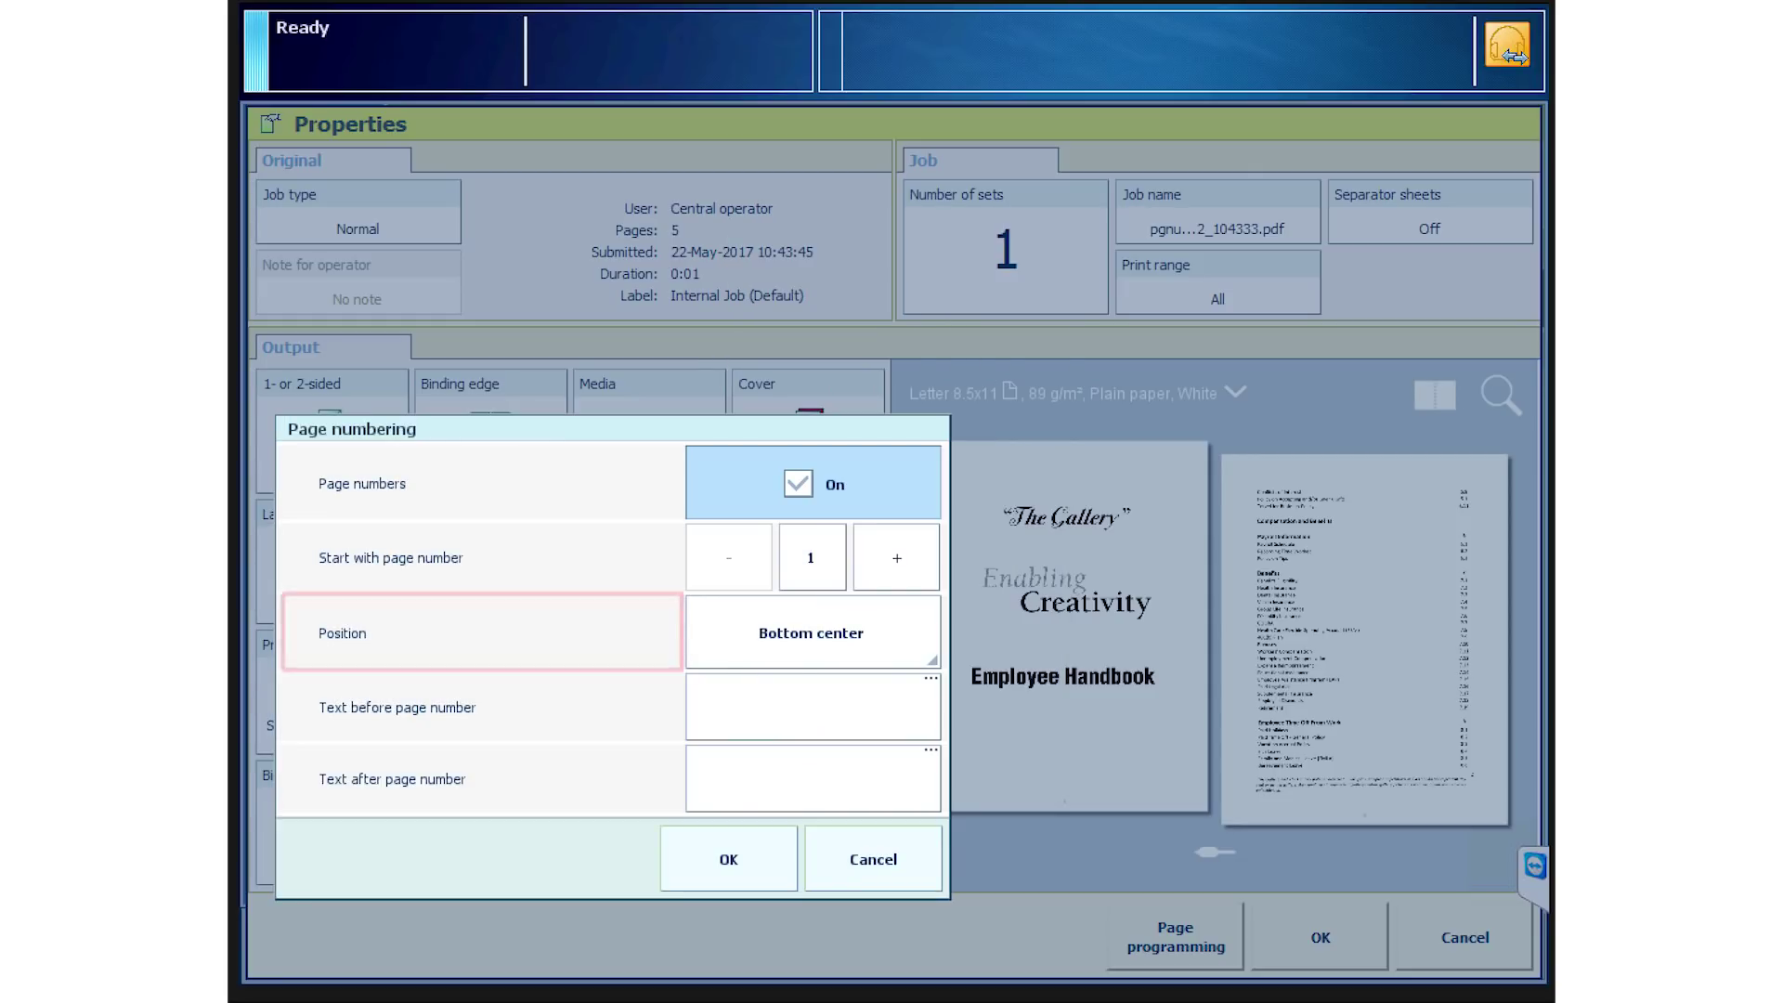
# Place numbers at top center with 'zxc' before and 'vbn' after, and apply.
pyautogui.click(813, 634)
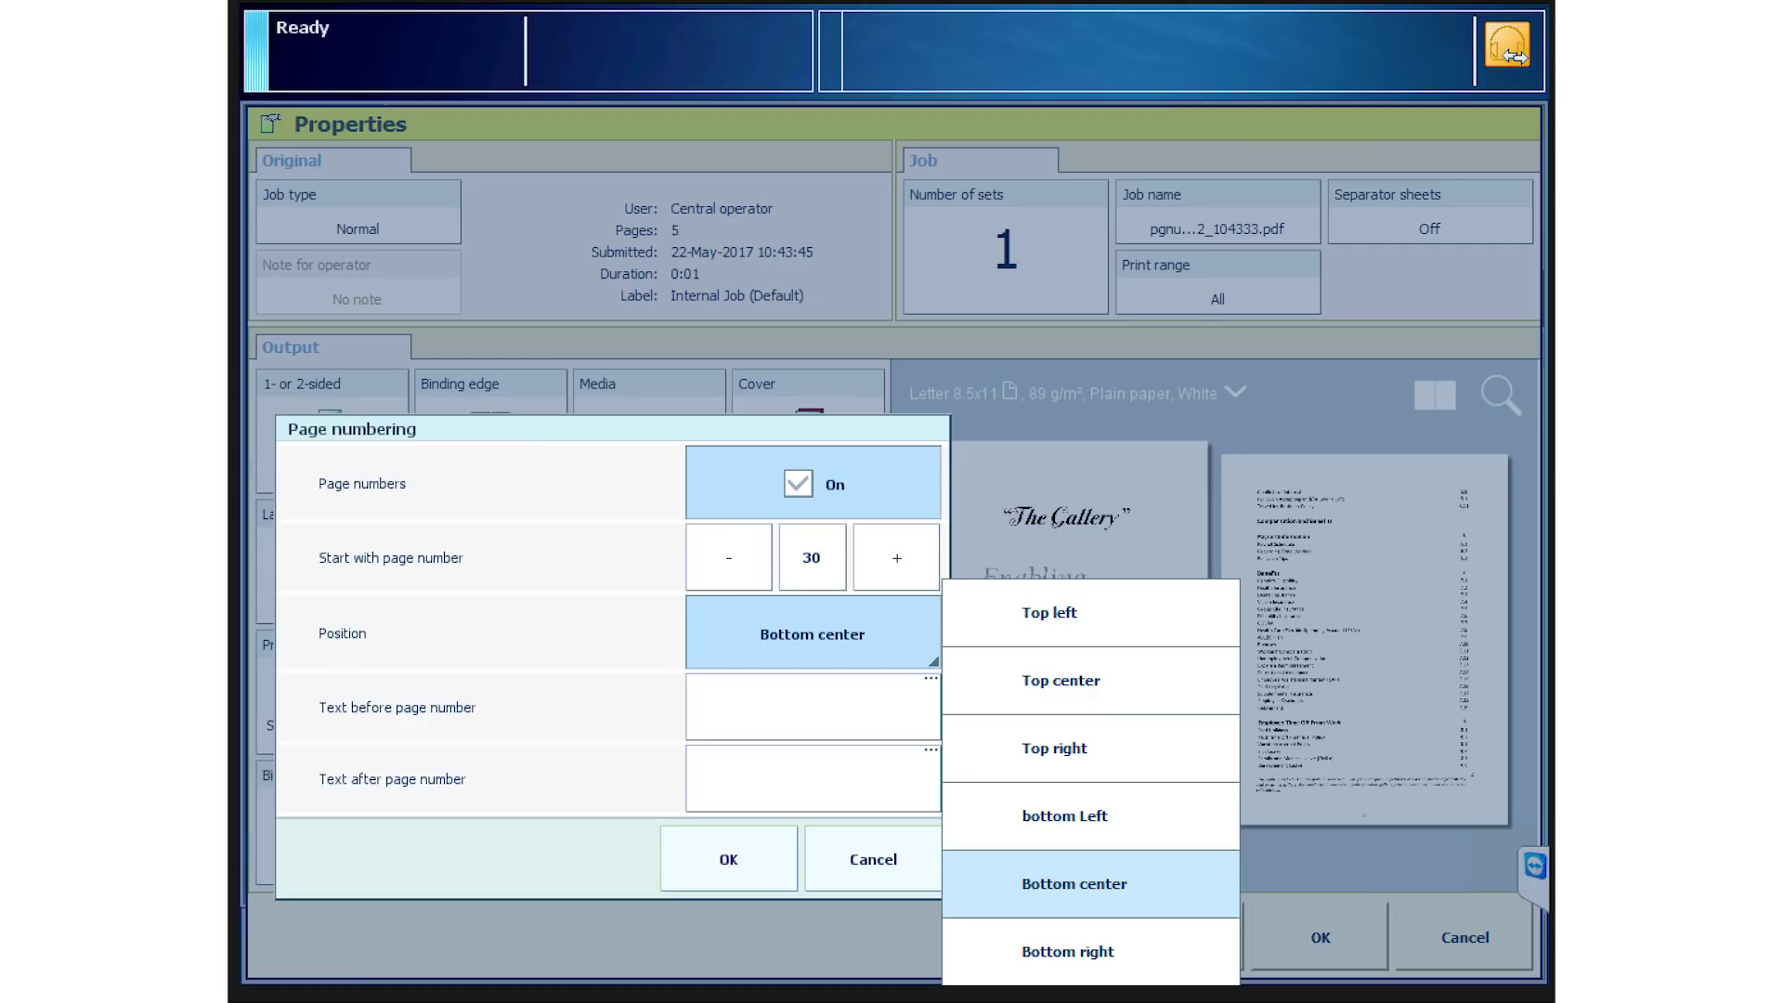
pyautogui.click(1060, 680)
pyautogui.click(813, 706)
pyautogui.write('zxc')
pyautogui.click(1109, 748)
pyautogui.click(813, 779)
pyautogui.write('vbn')
pyautogui.click(1108, 748)
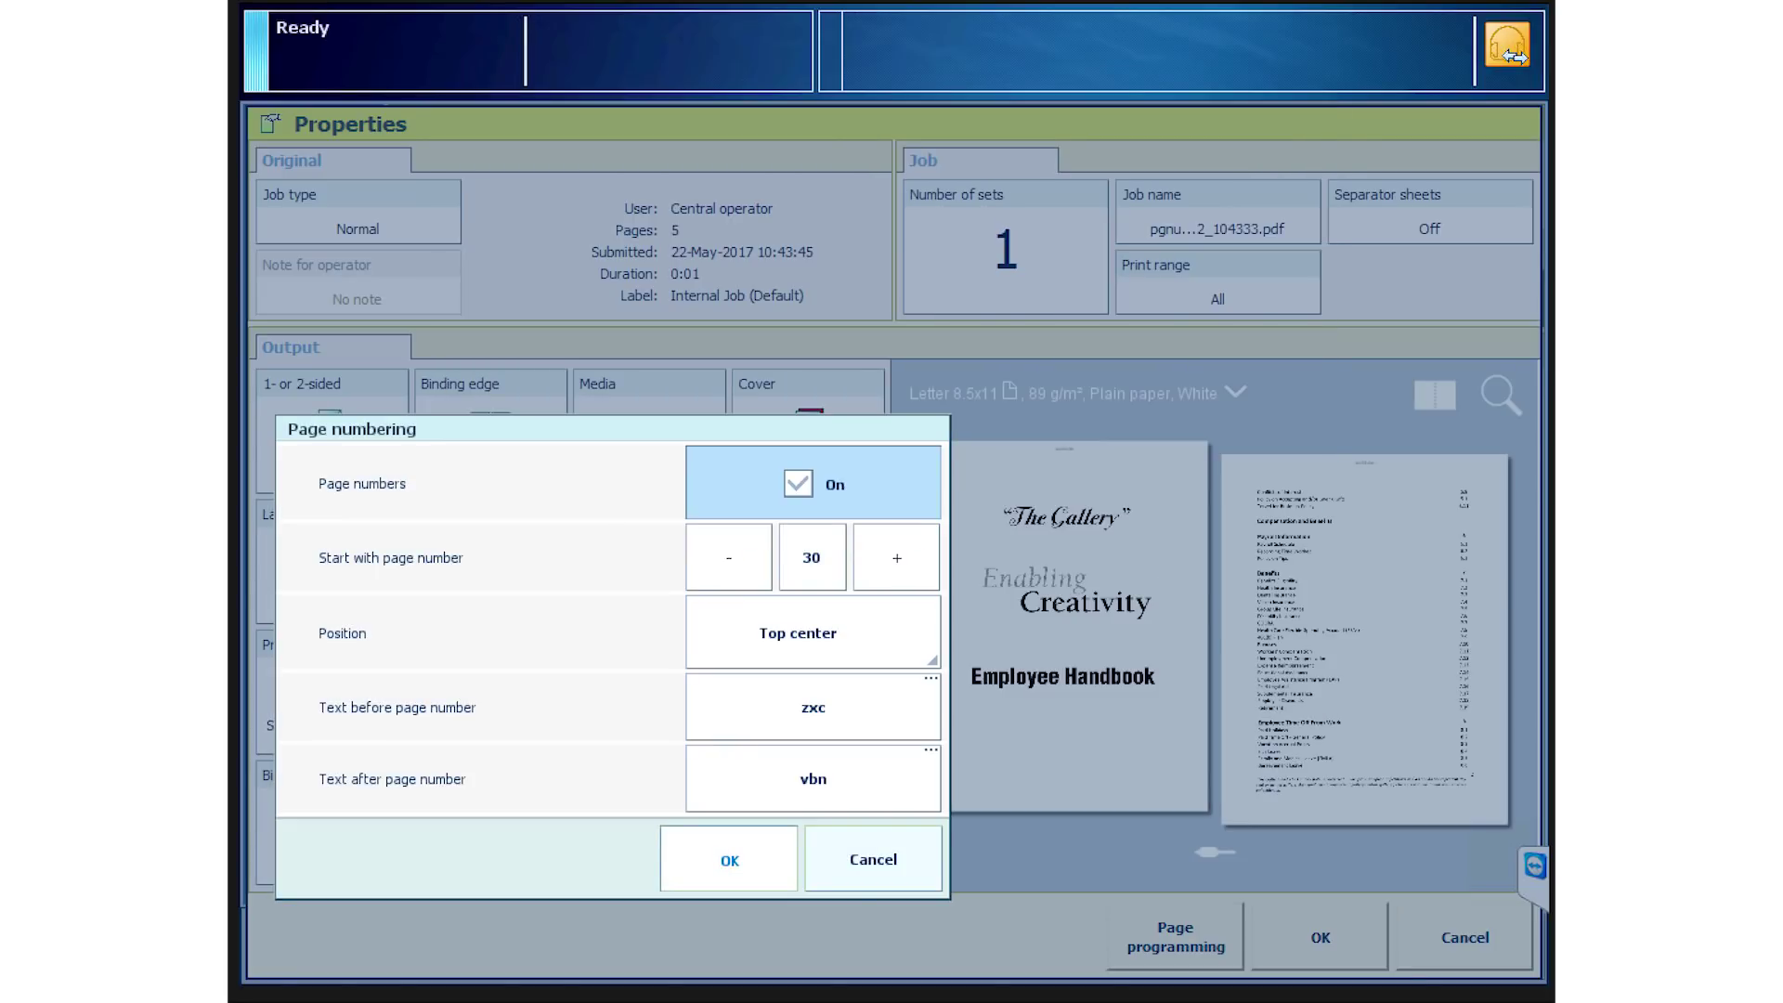
pyautogui.click(729, 861)
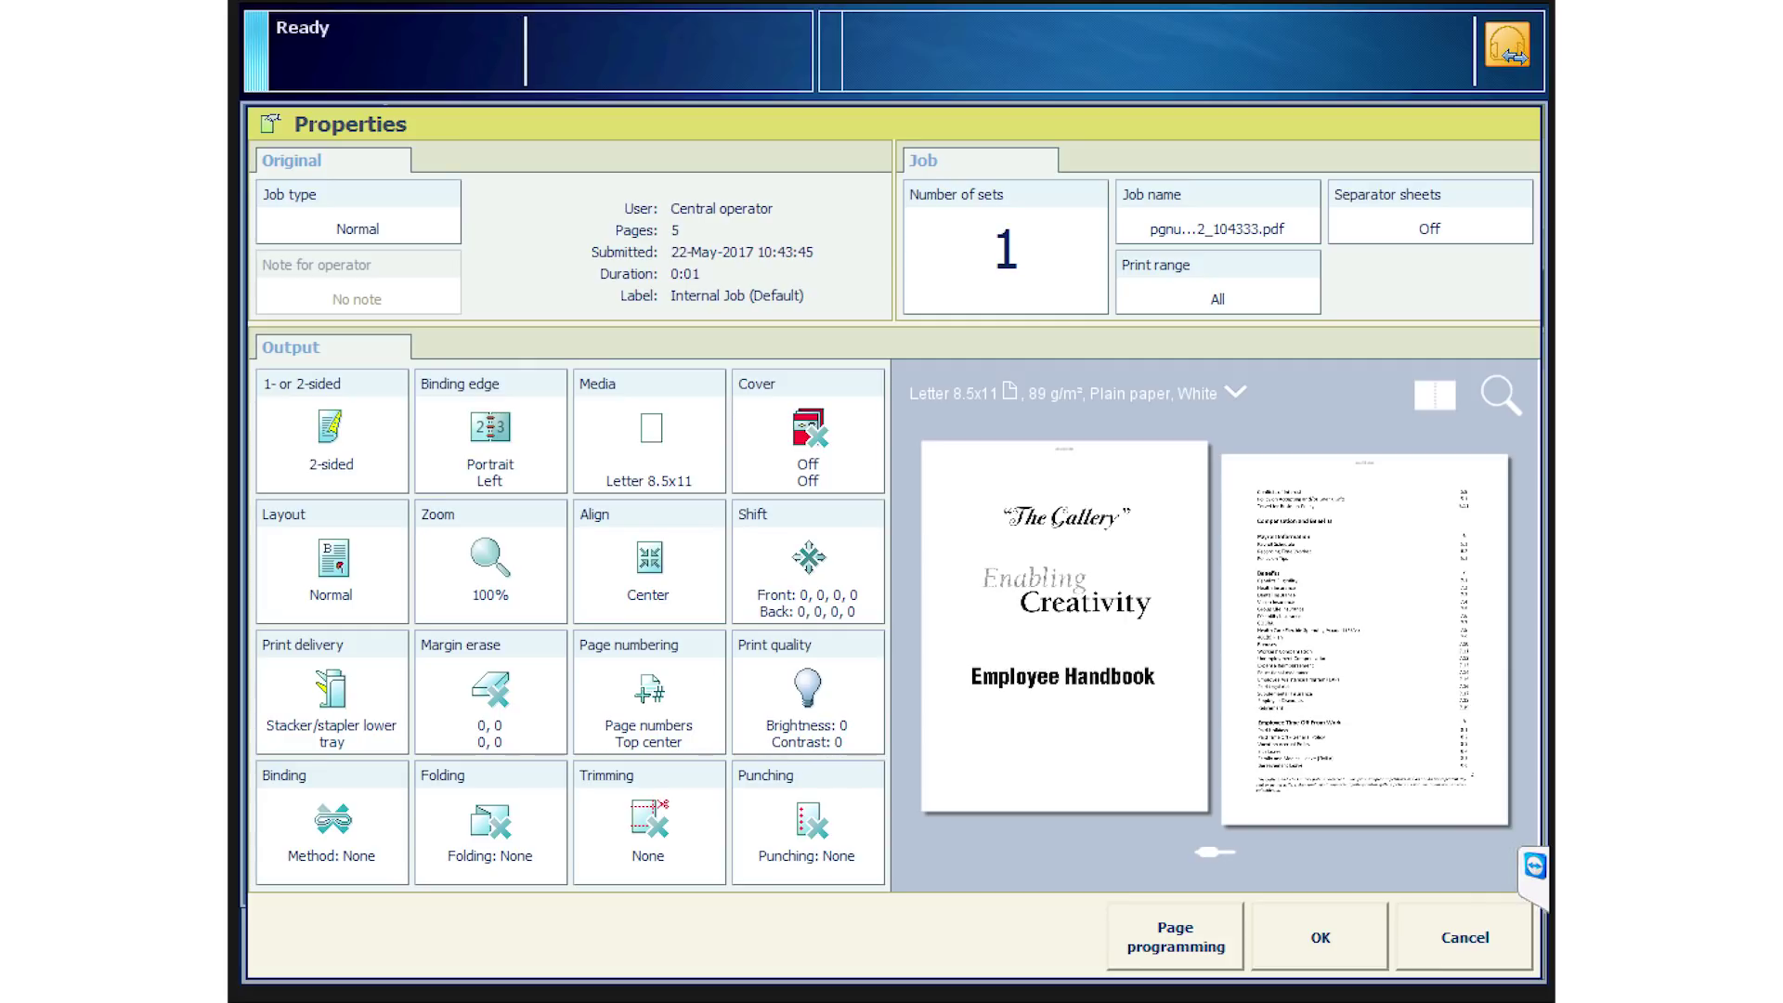
# Zoom the preview to check the page numbers and confirm 60# Text paper.
pyautogui.click(1502, 394)
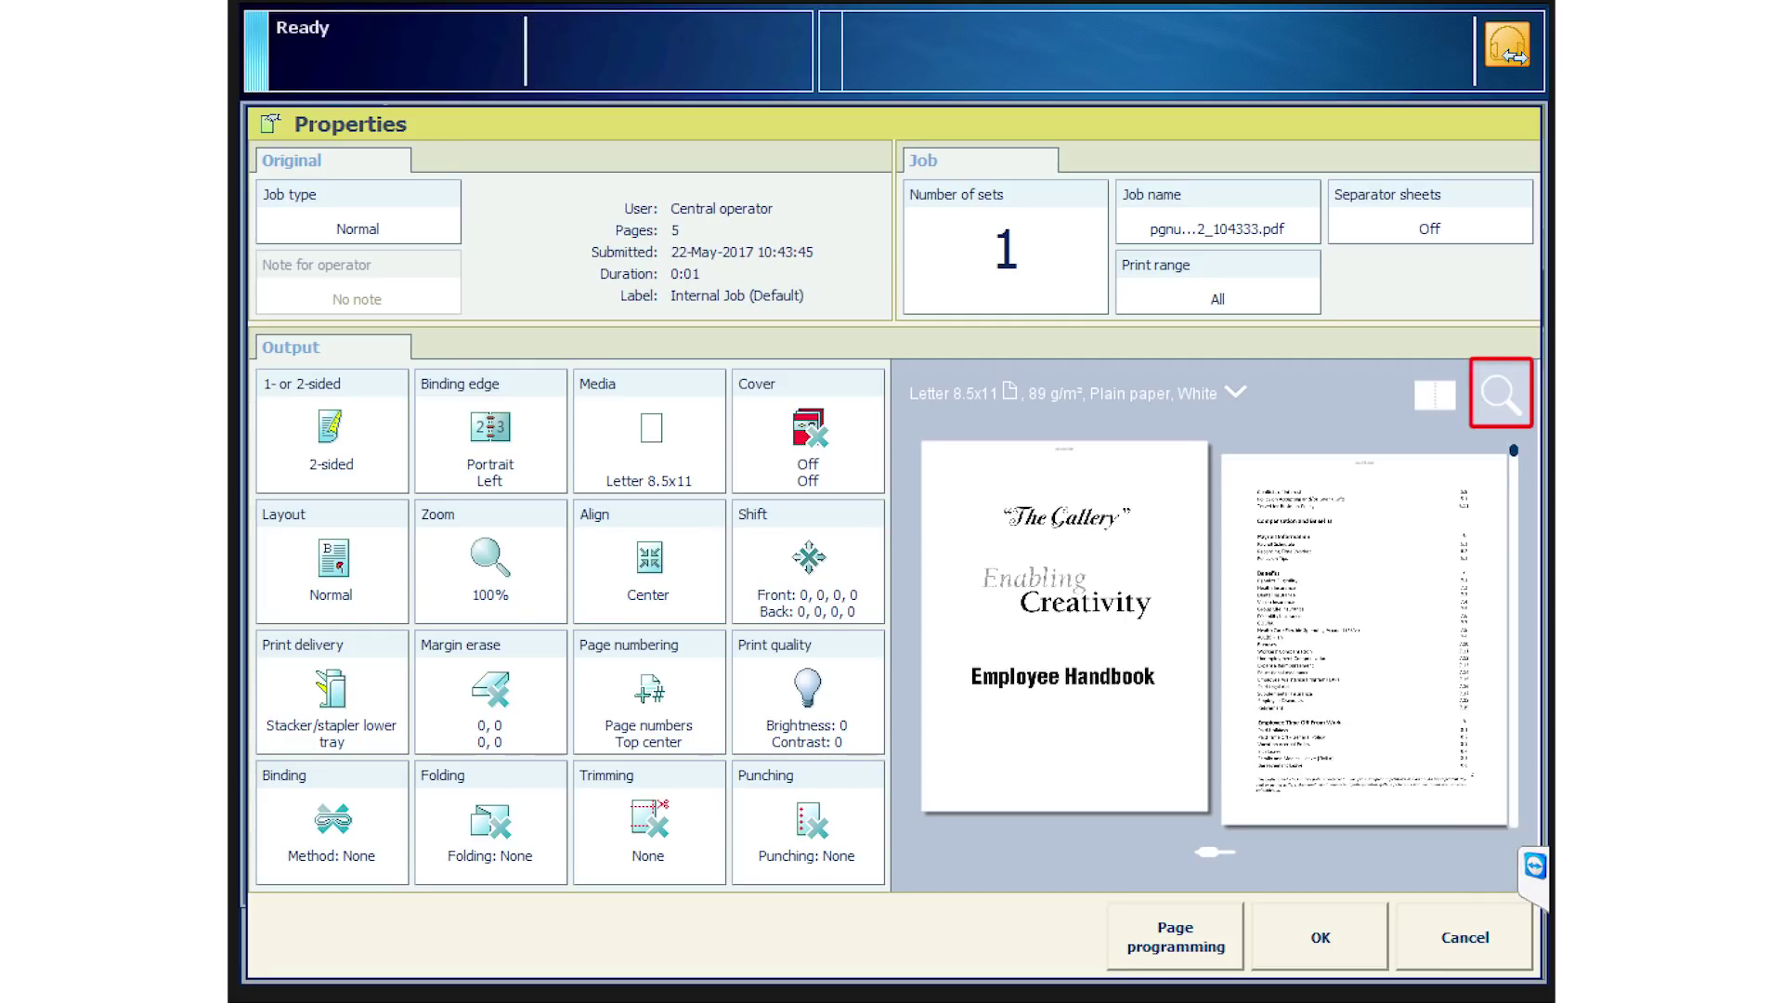
pyautogui.click(1501, 394)
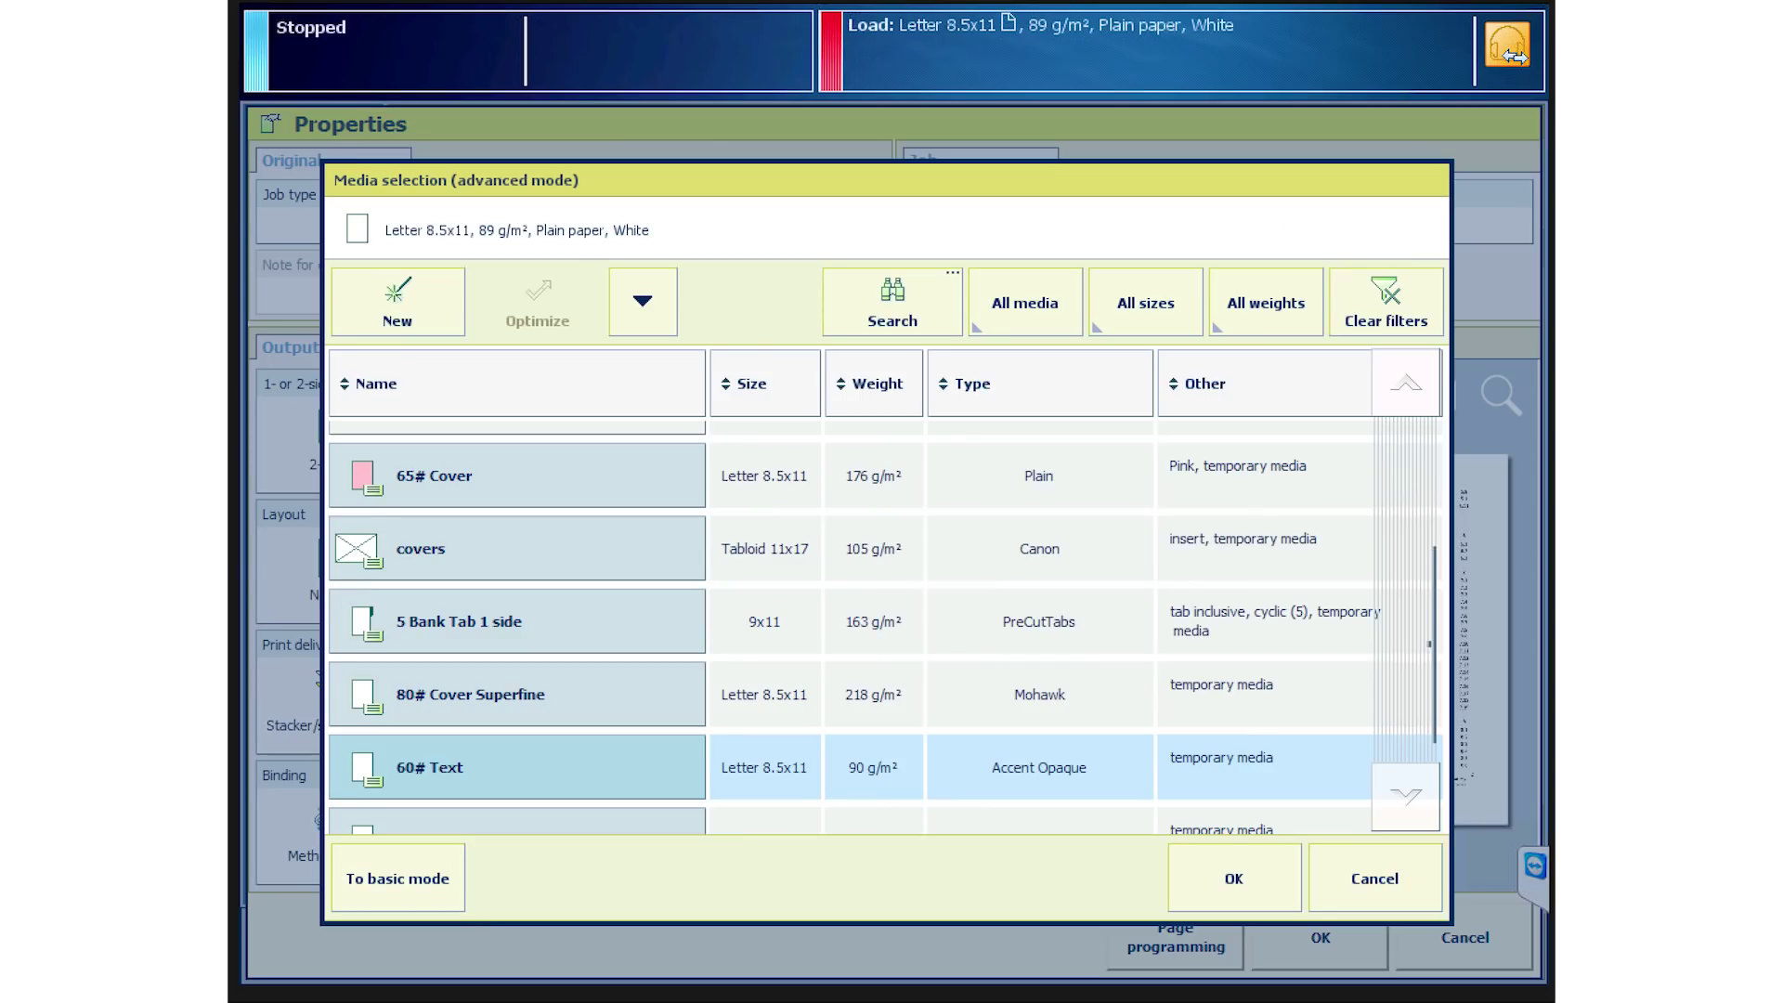
pyautogui.click(1235, 879)
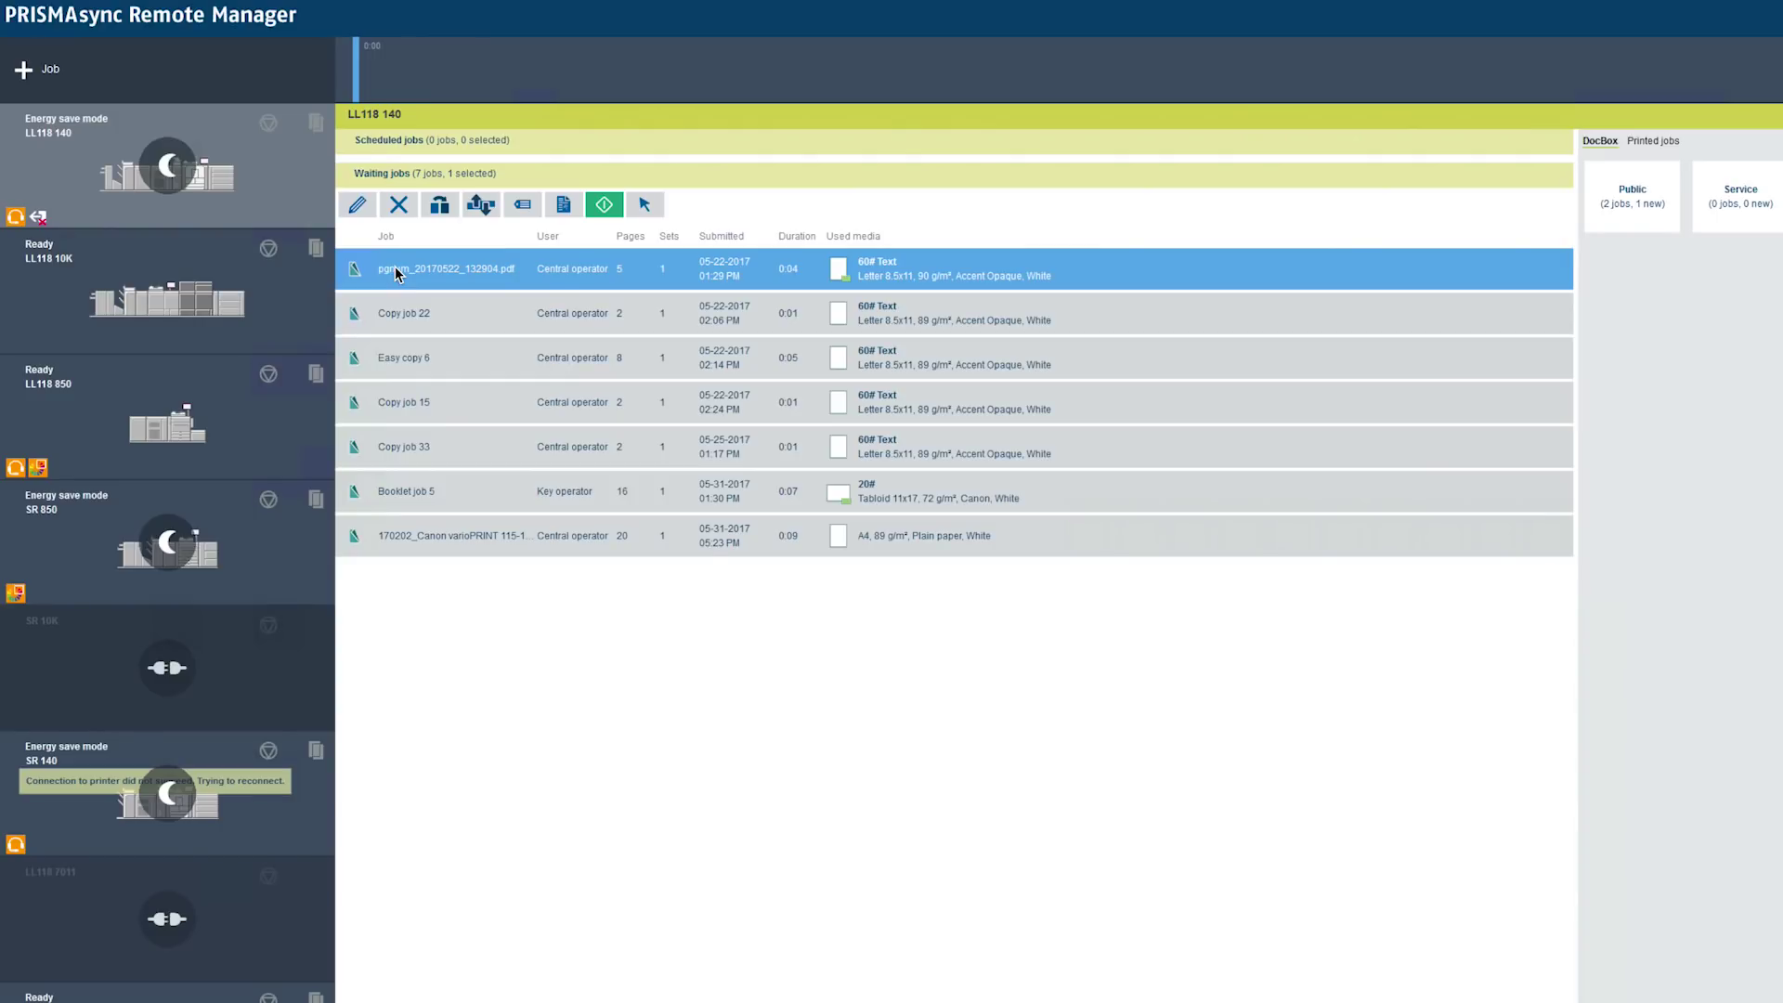
# Open the first waiting job's properties and its Page numbering settings in Remote Manager.
pyautogui.click(397, 273)
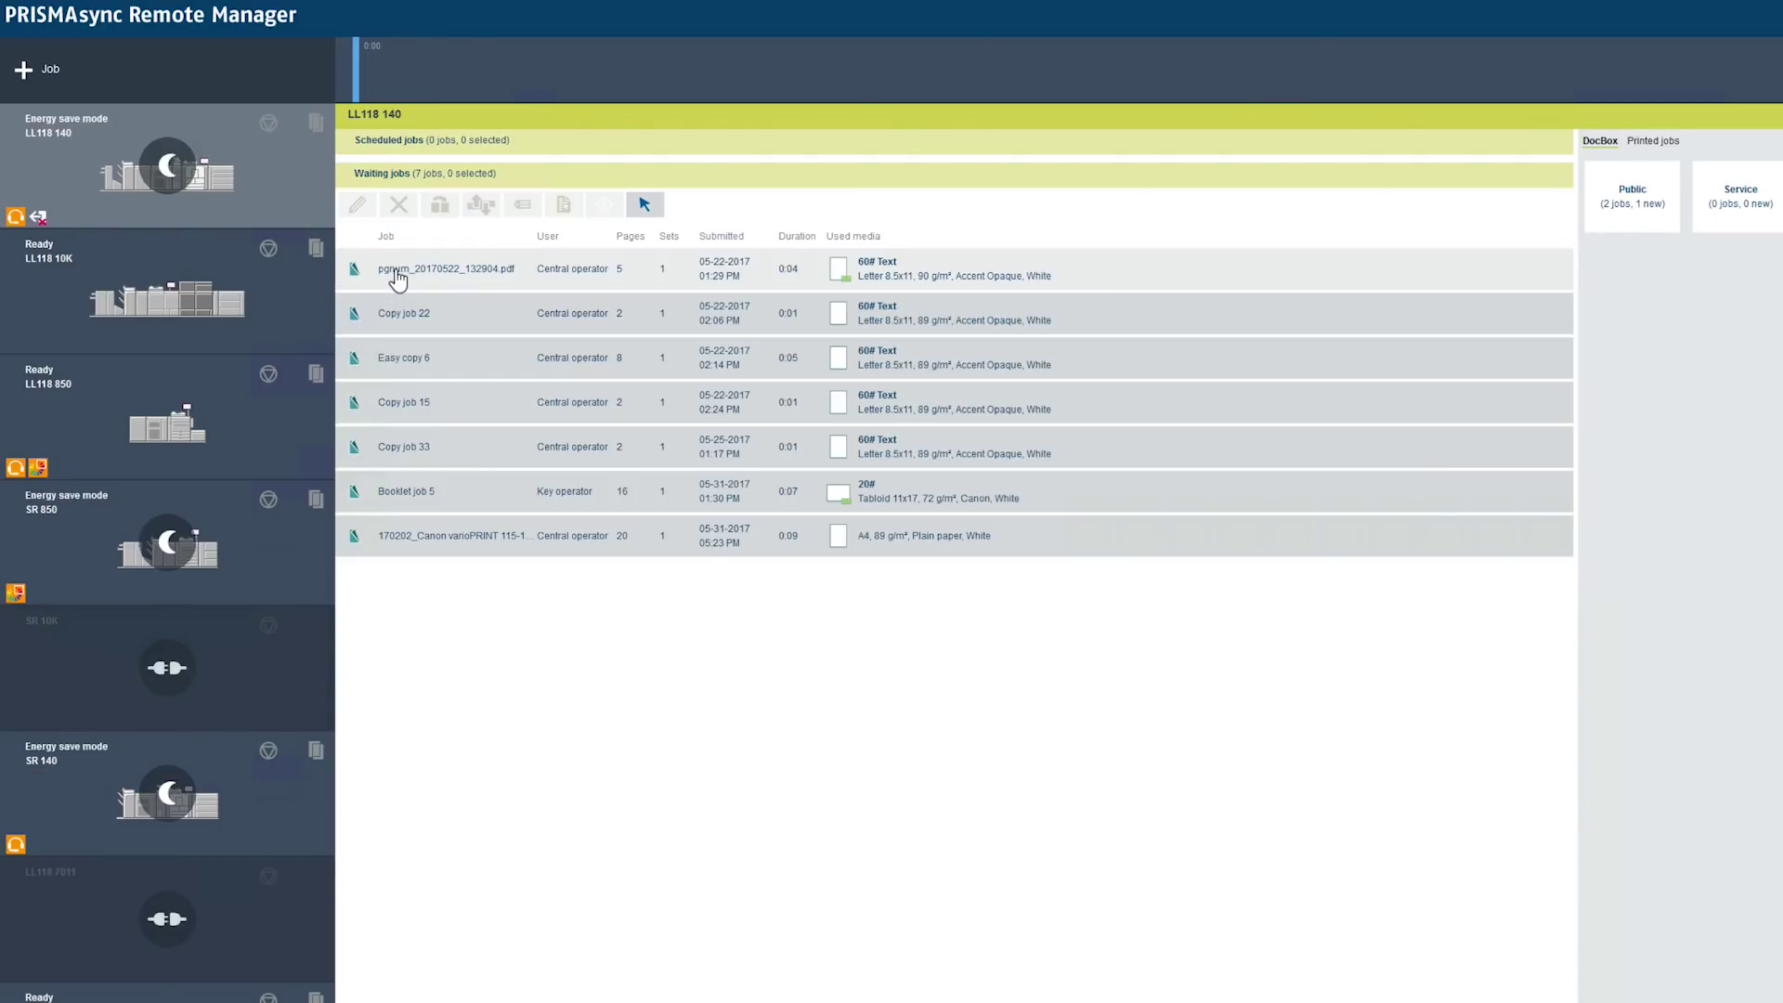
pyautogui.click(395, 269)
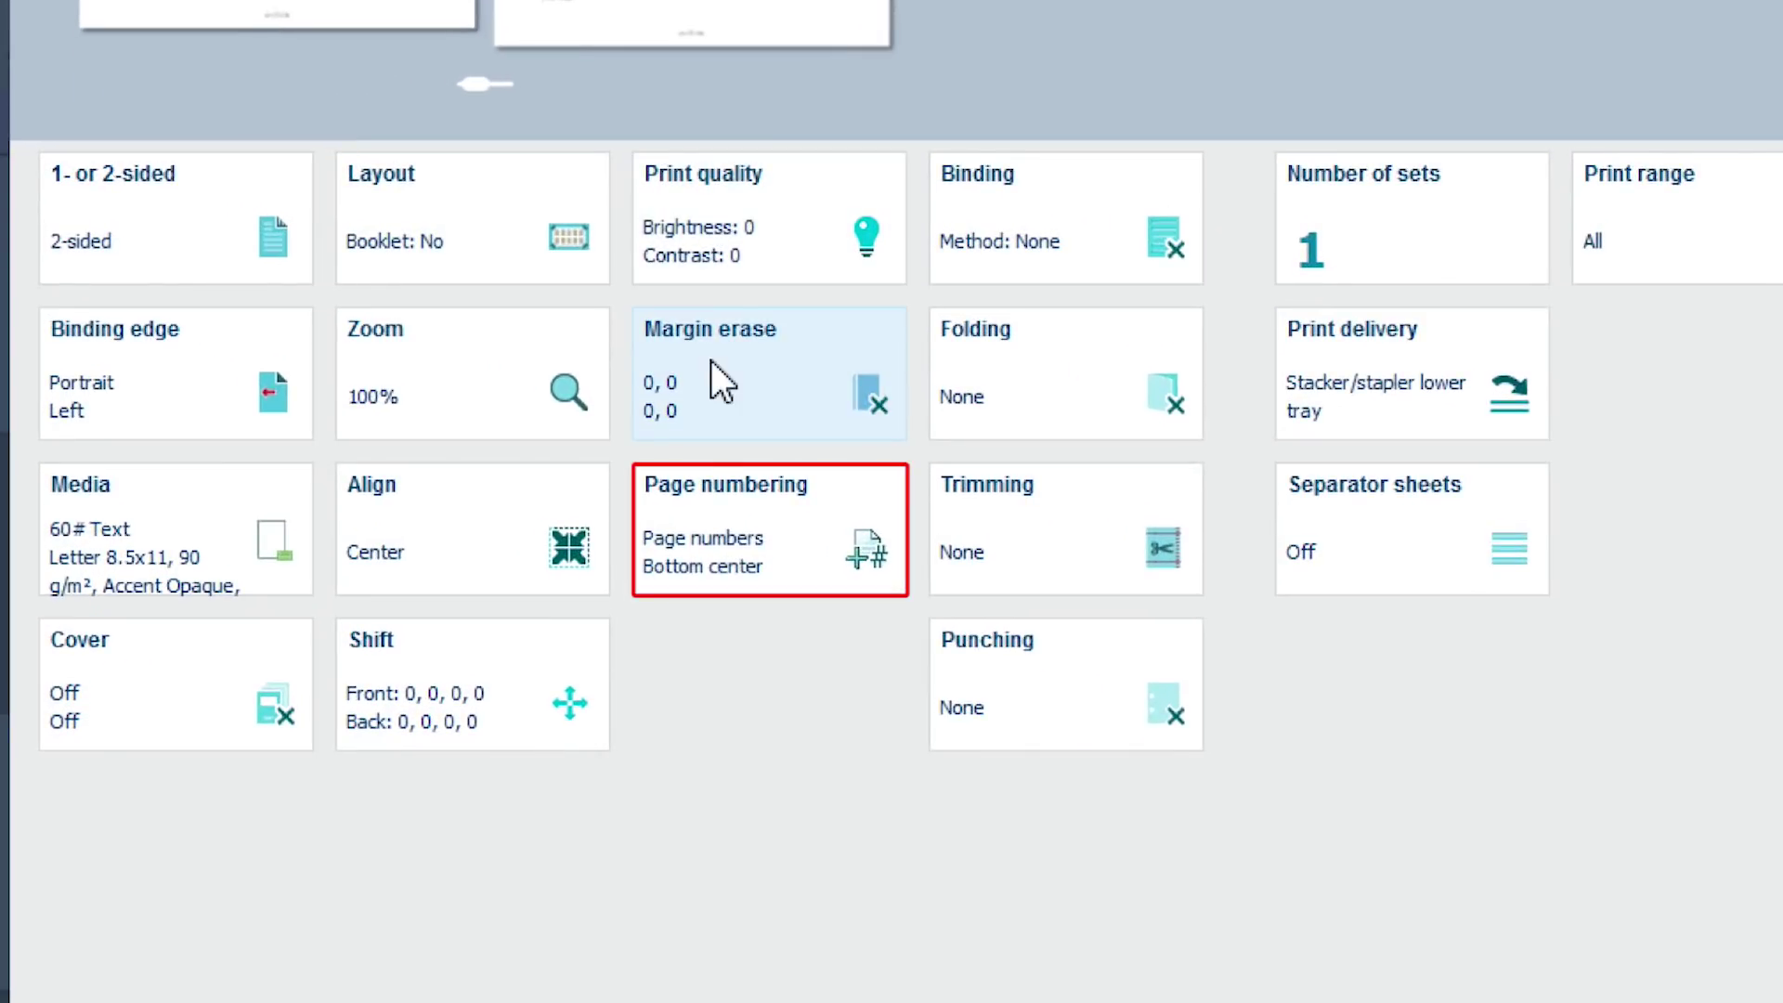
pyautogui.click(706, 526)
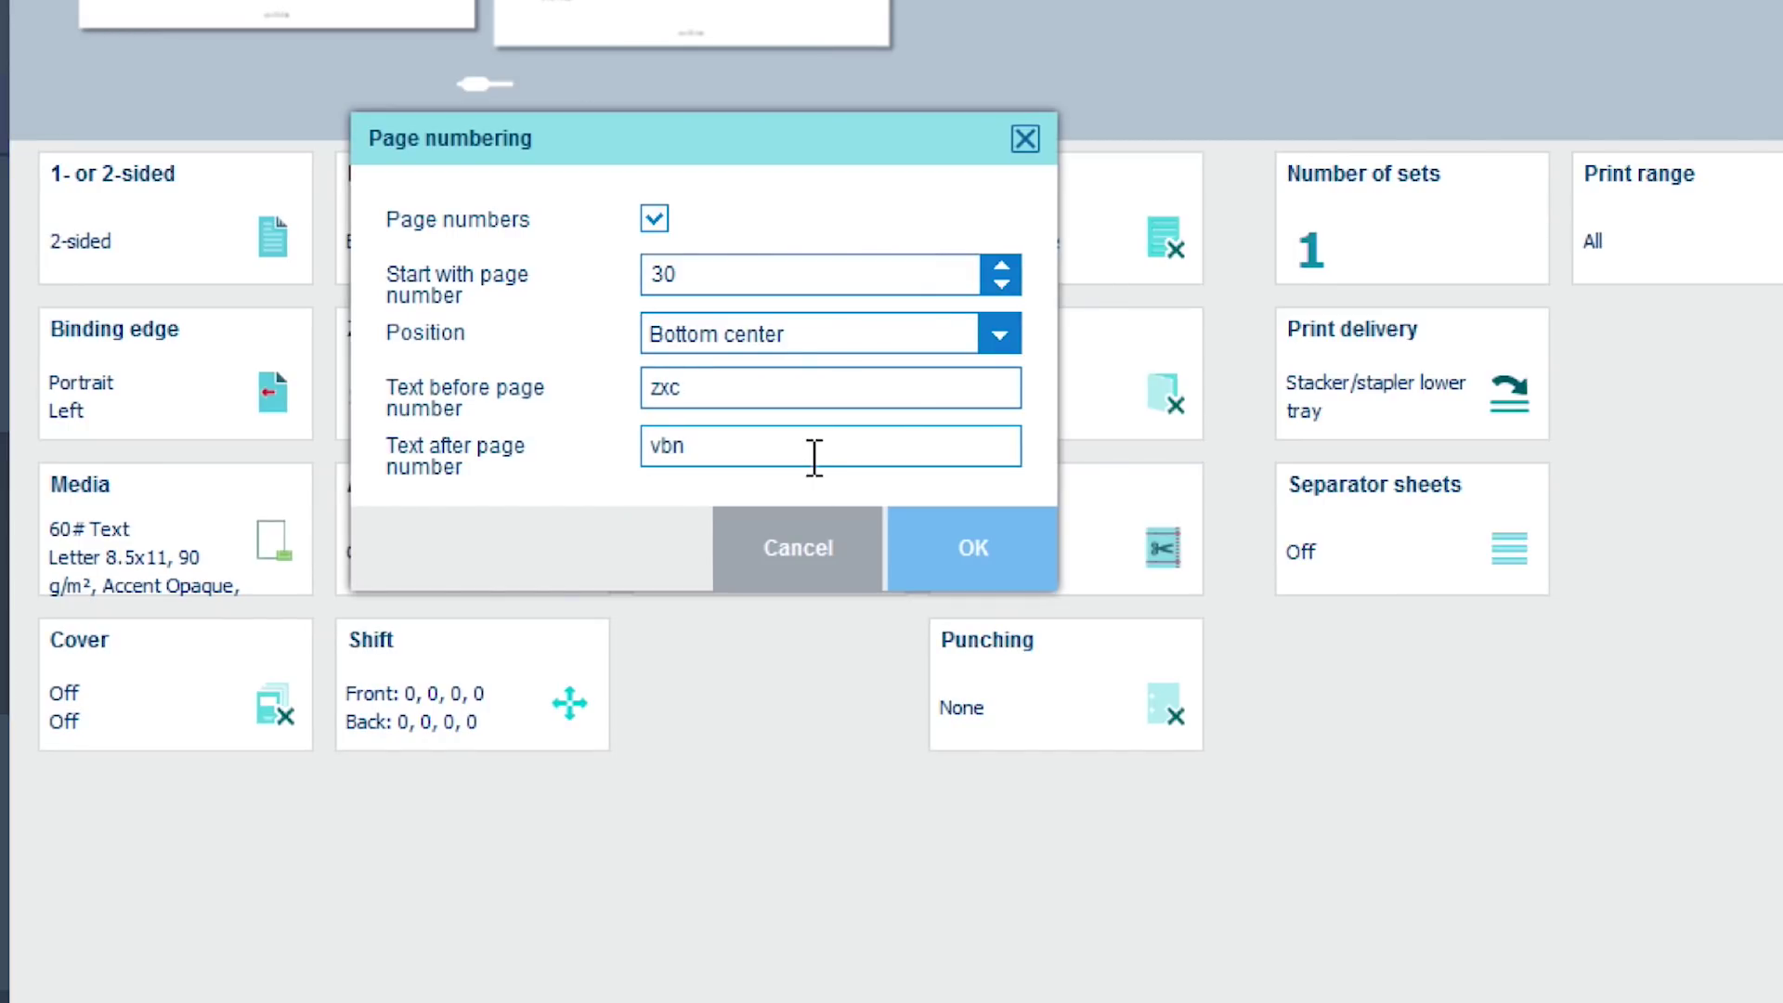
# Reset page numbering to defaults by toggling it off and on, and choose Top center.
pyautogui.click(655, 219)
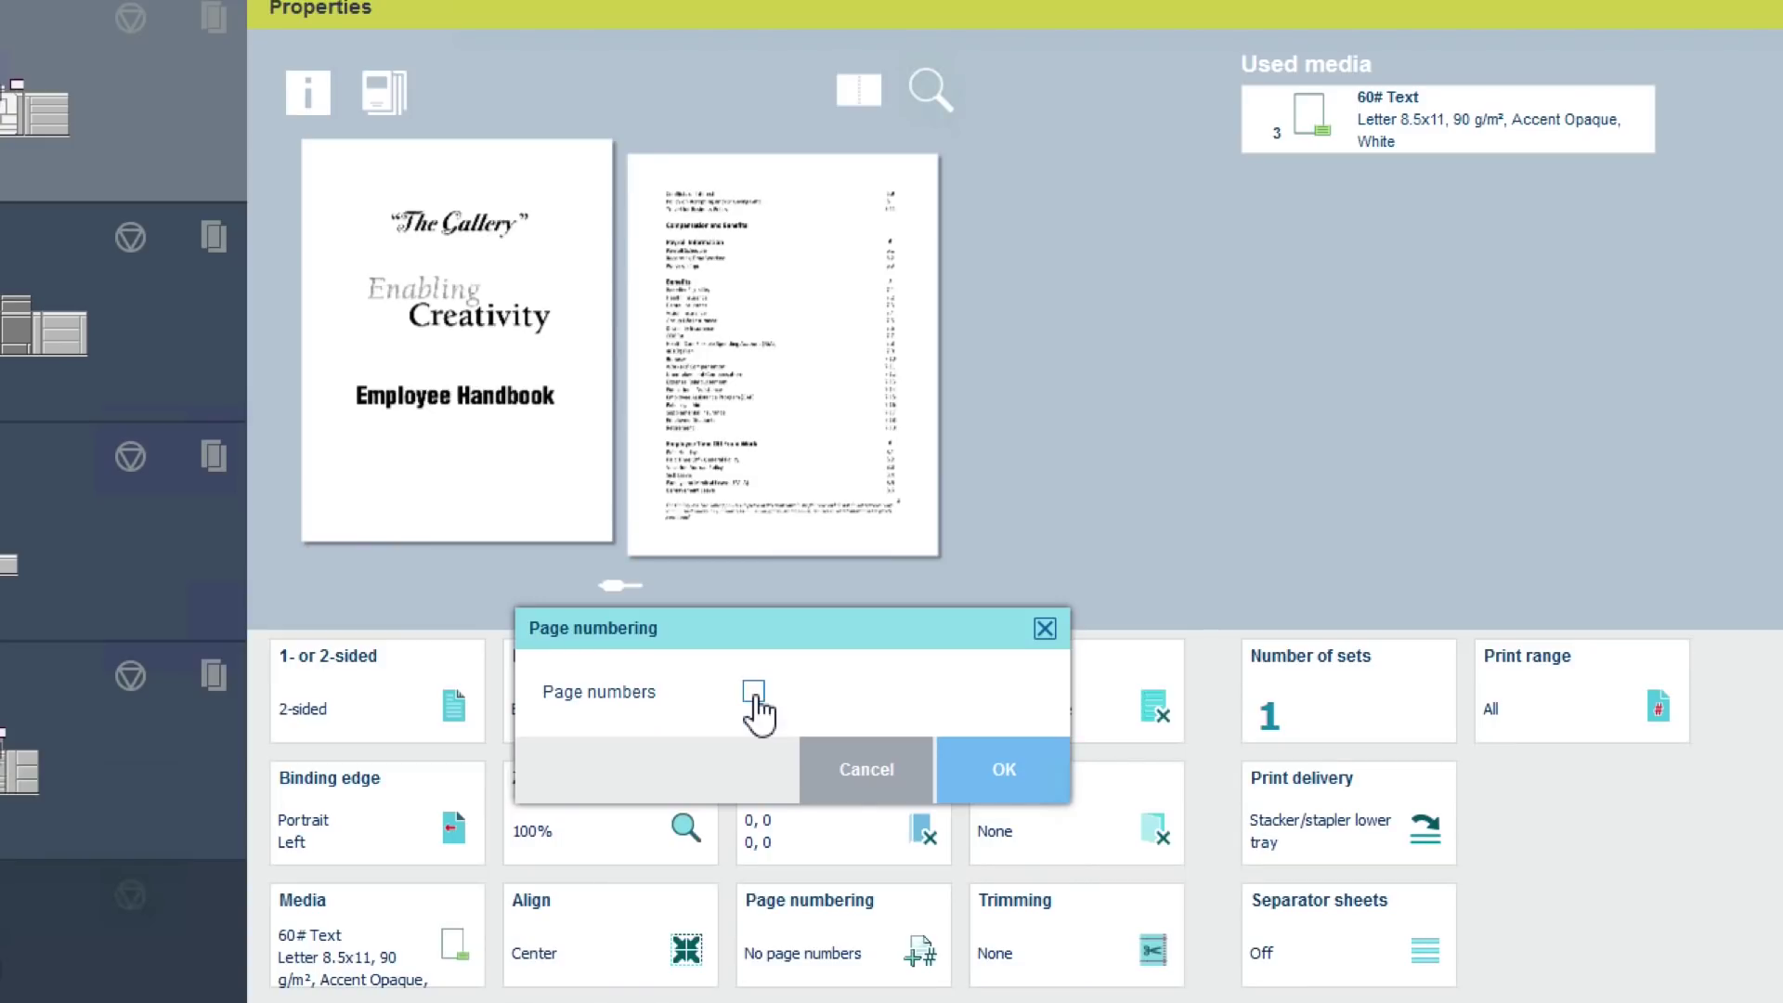
pyautogui.click(754, 695)
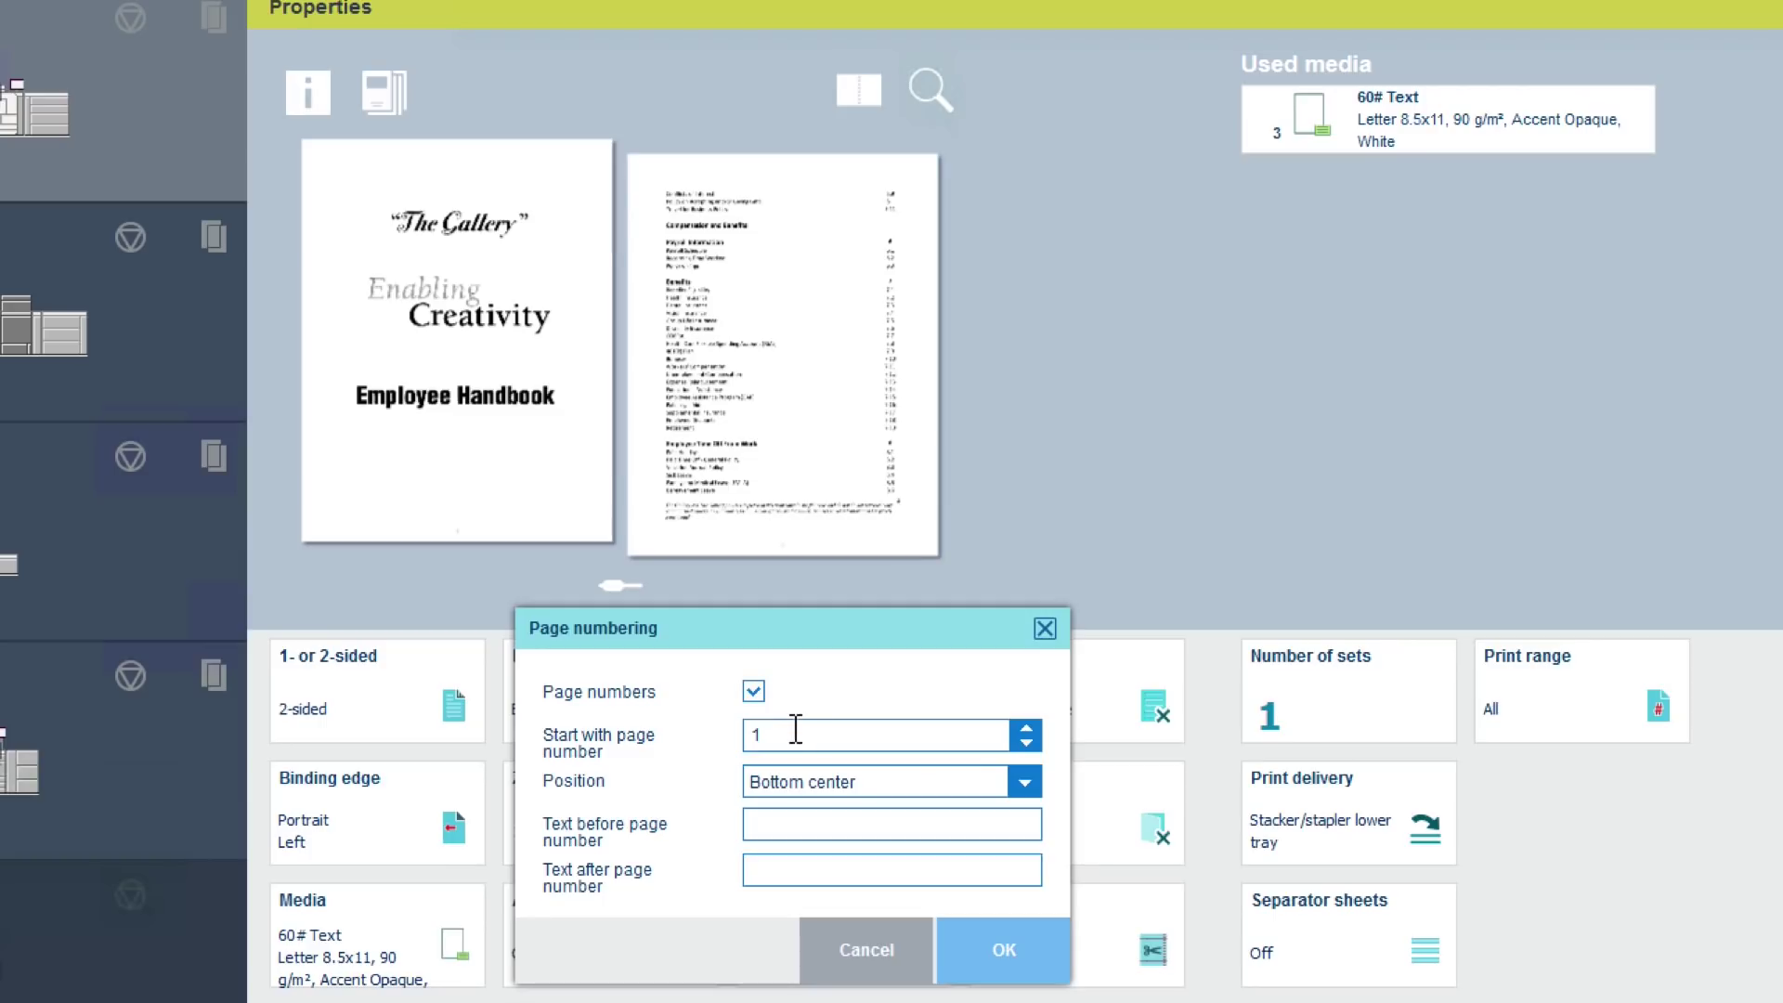
pyautogui.click(1025, 782)
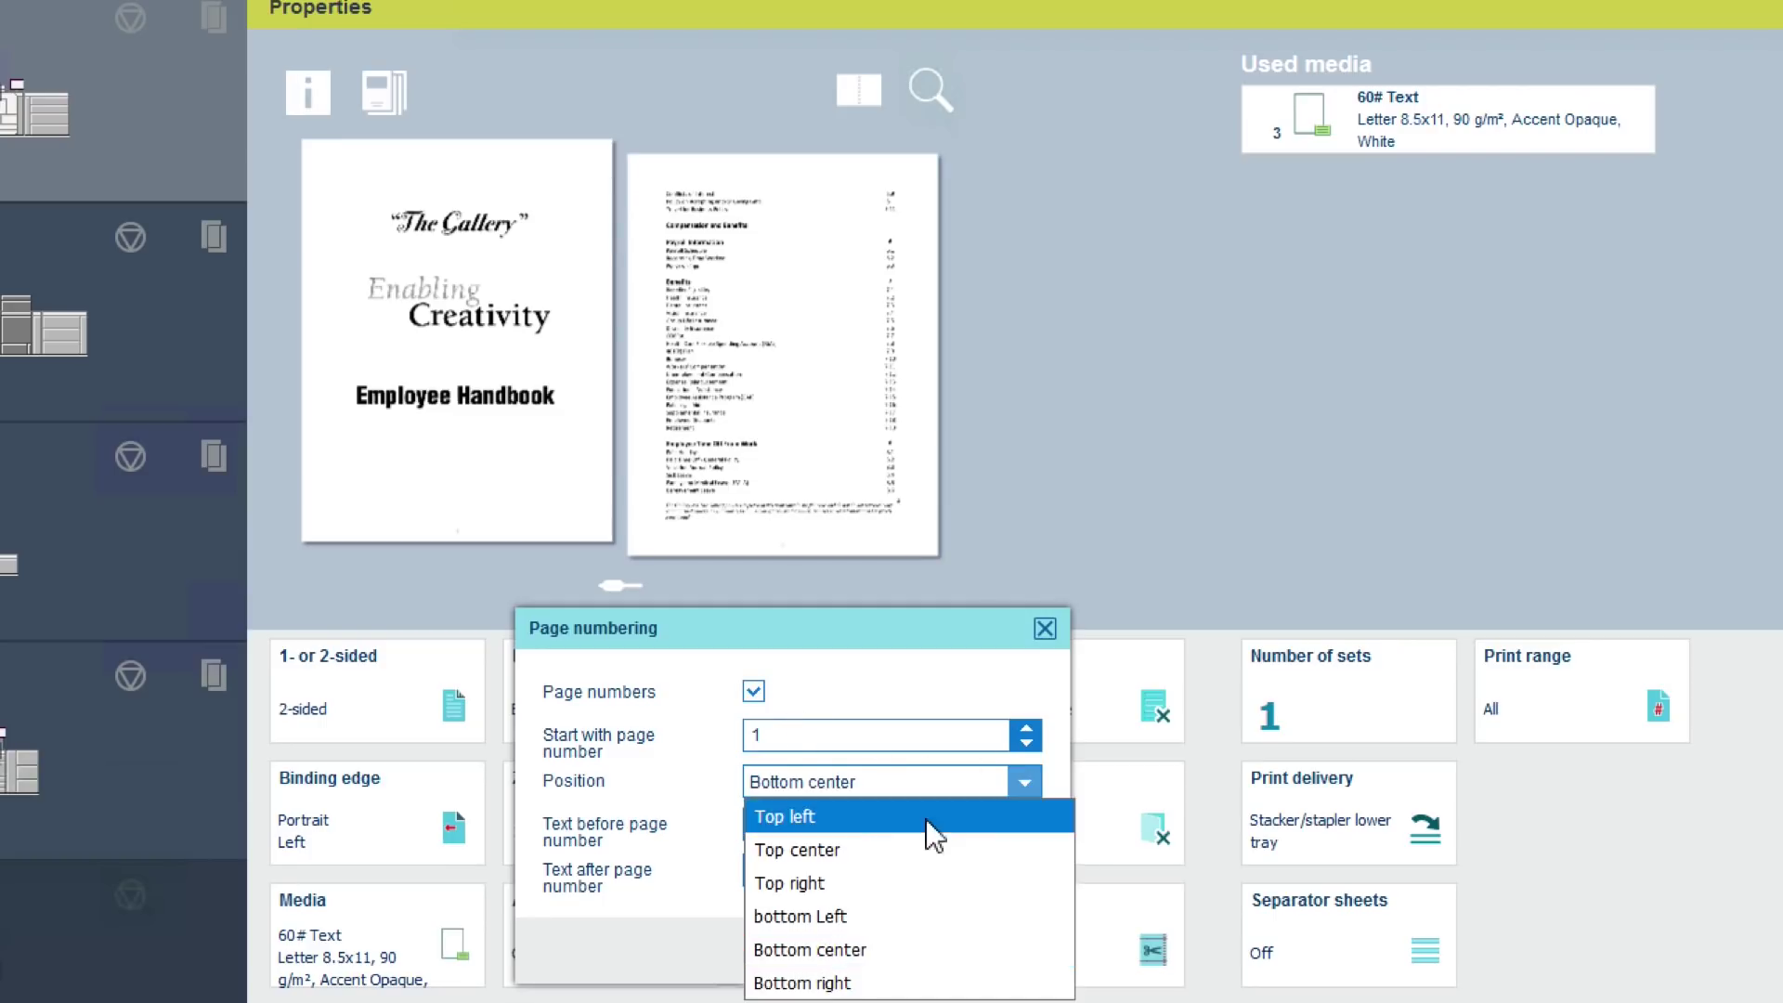
pyautogui.click(867, 853)
# Enter 'asw' before and 'jkl' after the page number and apply the settings.
pyautogui.click(800, 825)
pyautogui.write('asw')
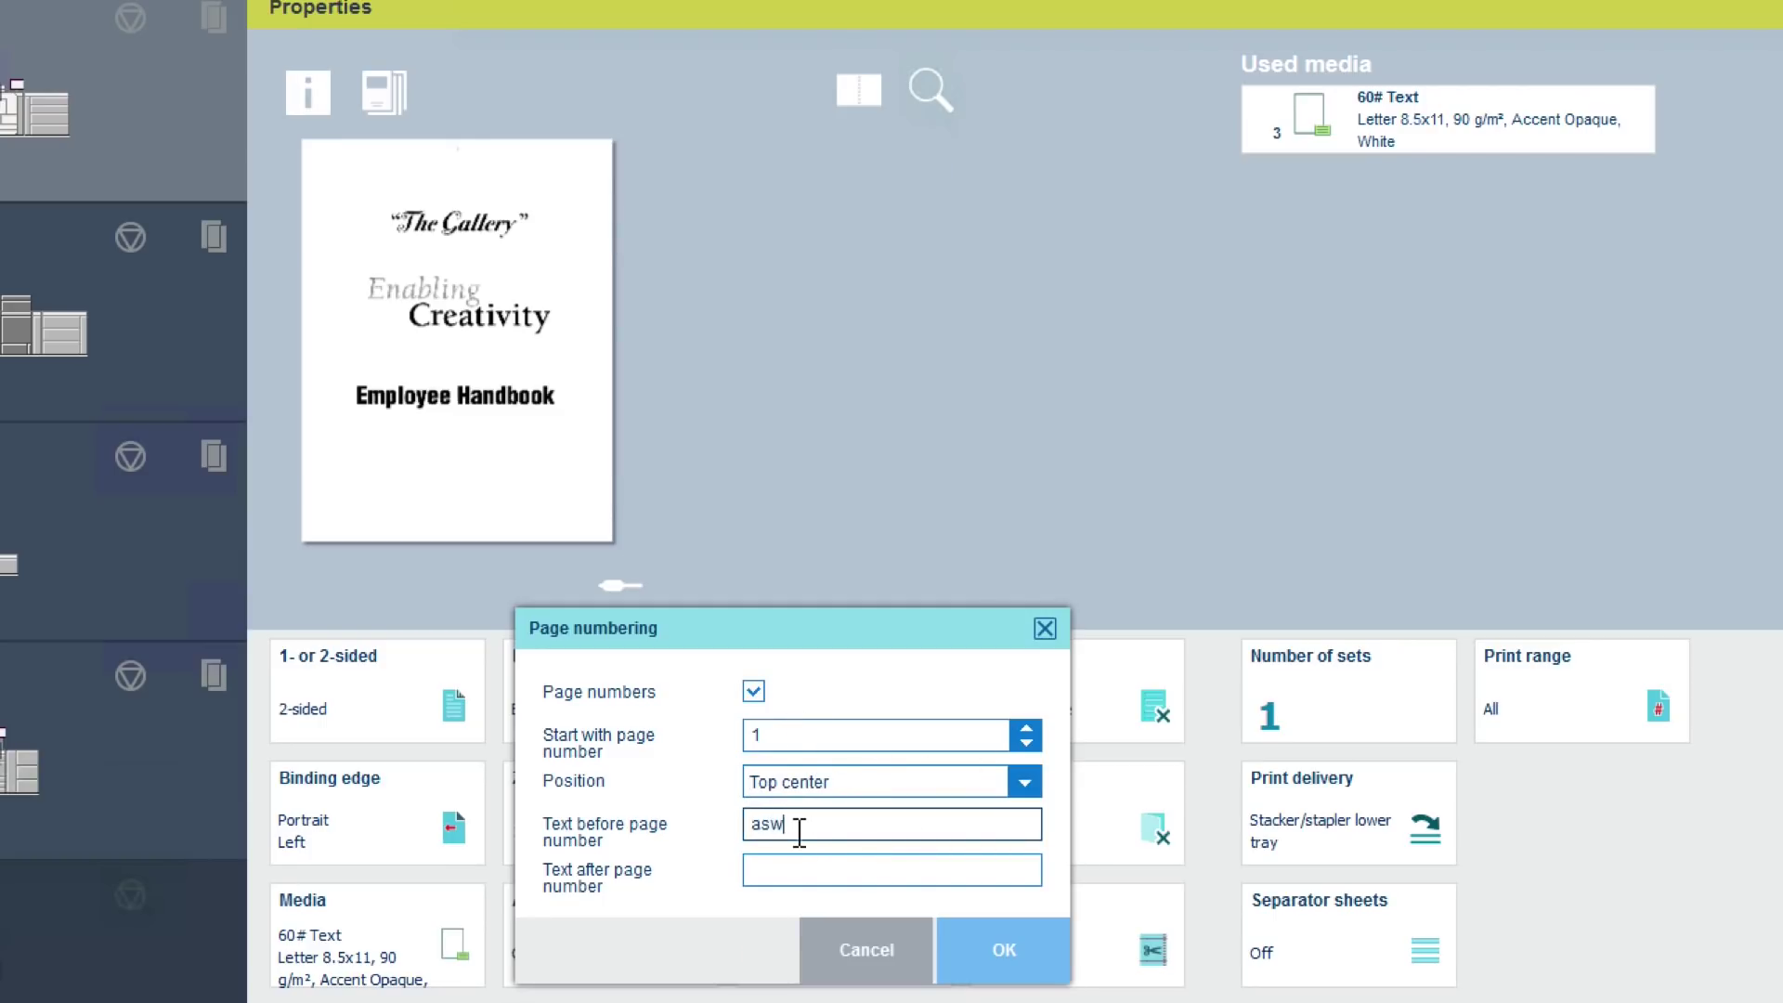
pyautogui.click(779, 864)
pyautogui.write('jkl')
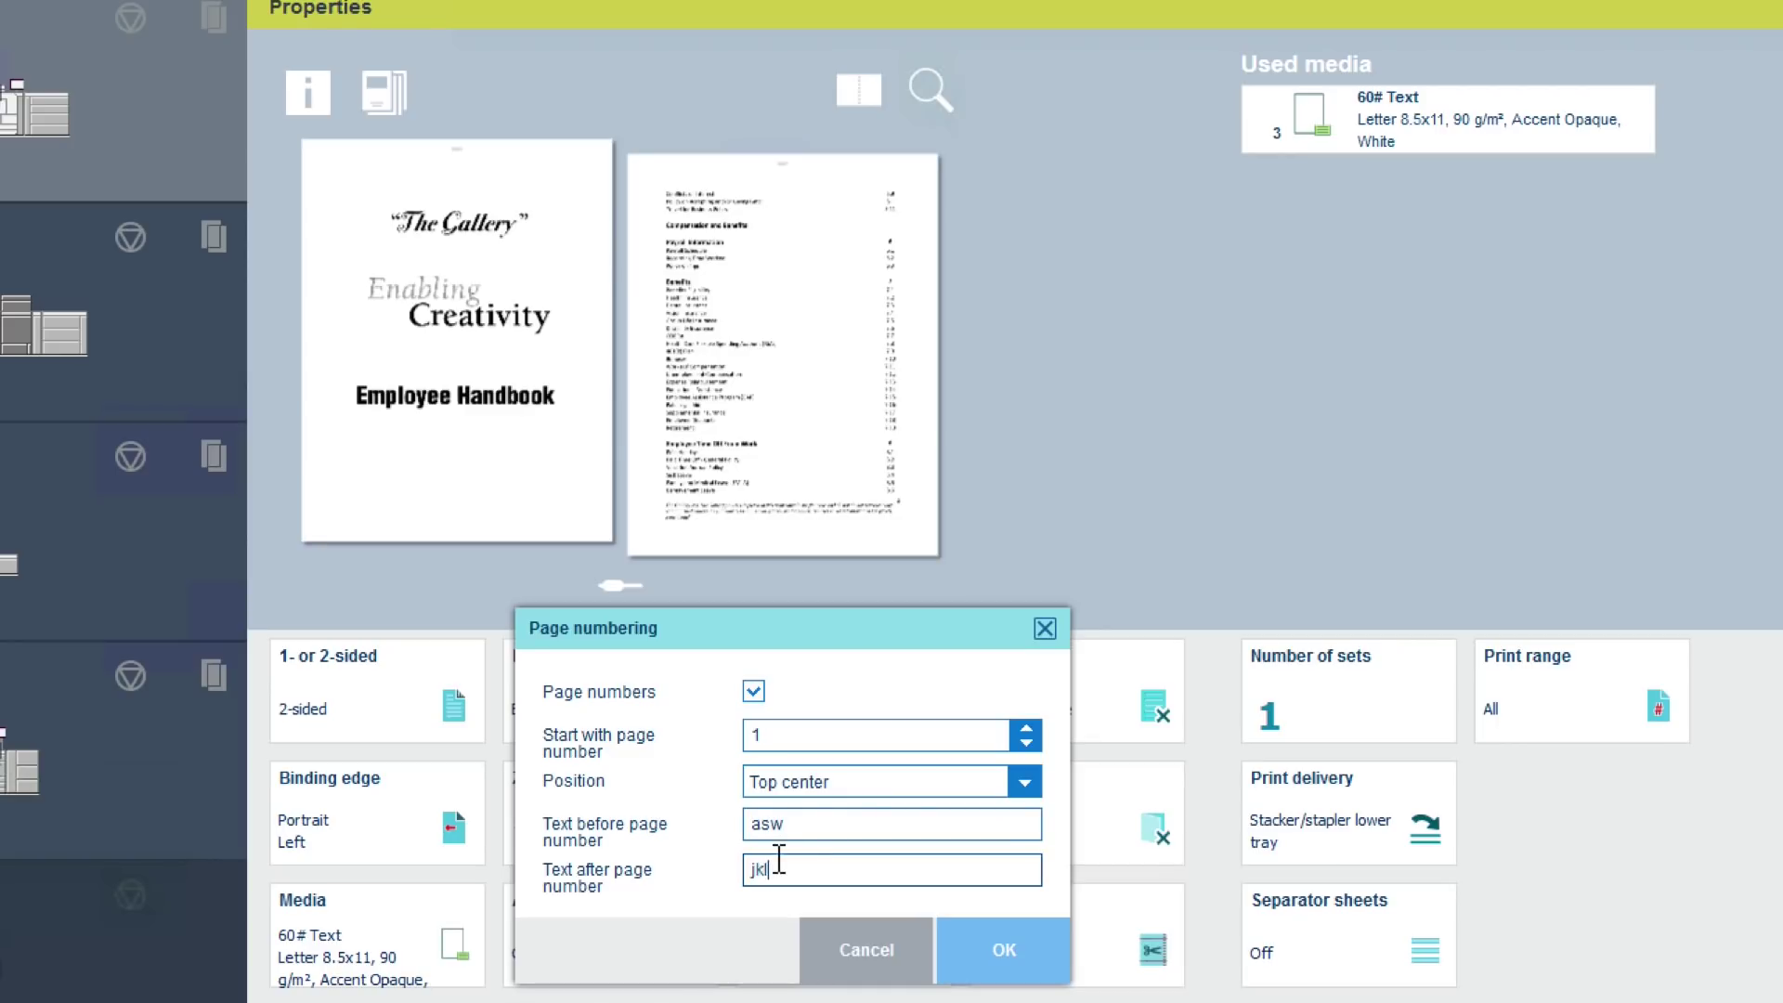
pyautogui.click(1020, 957)
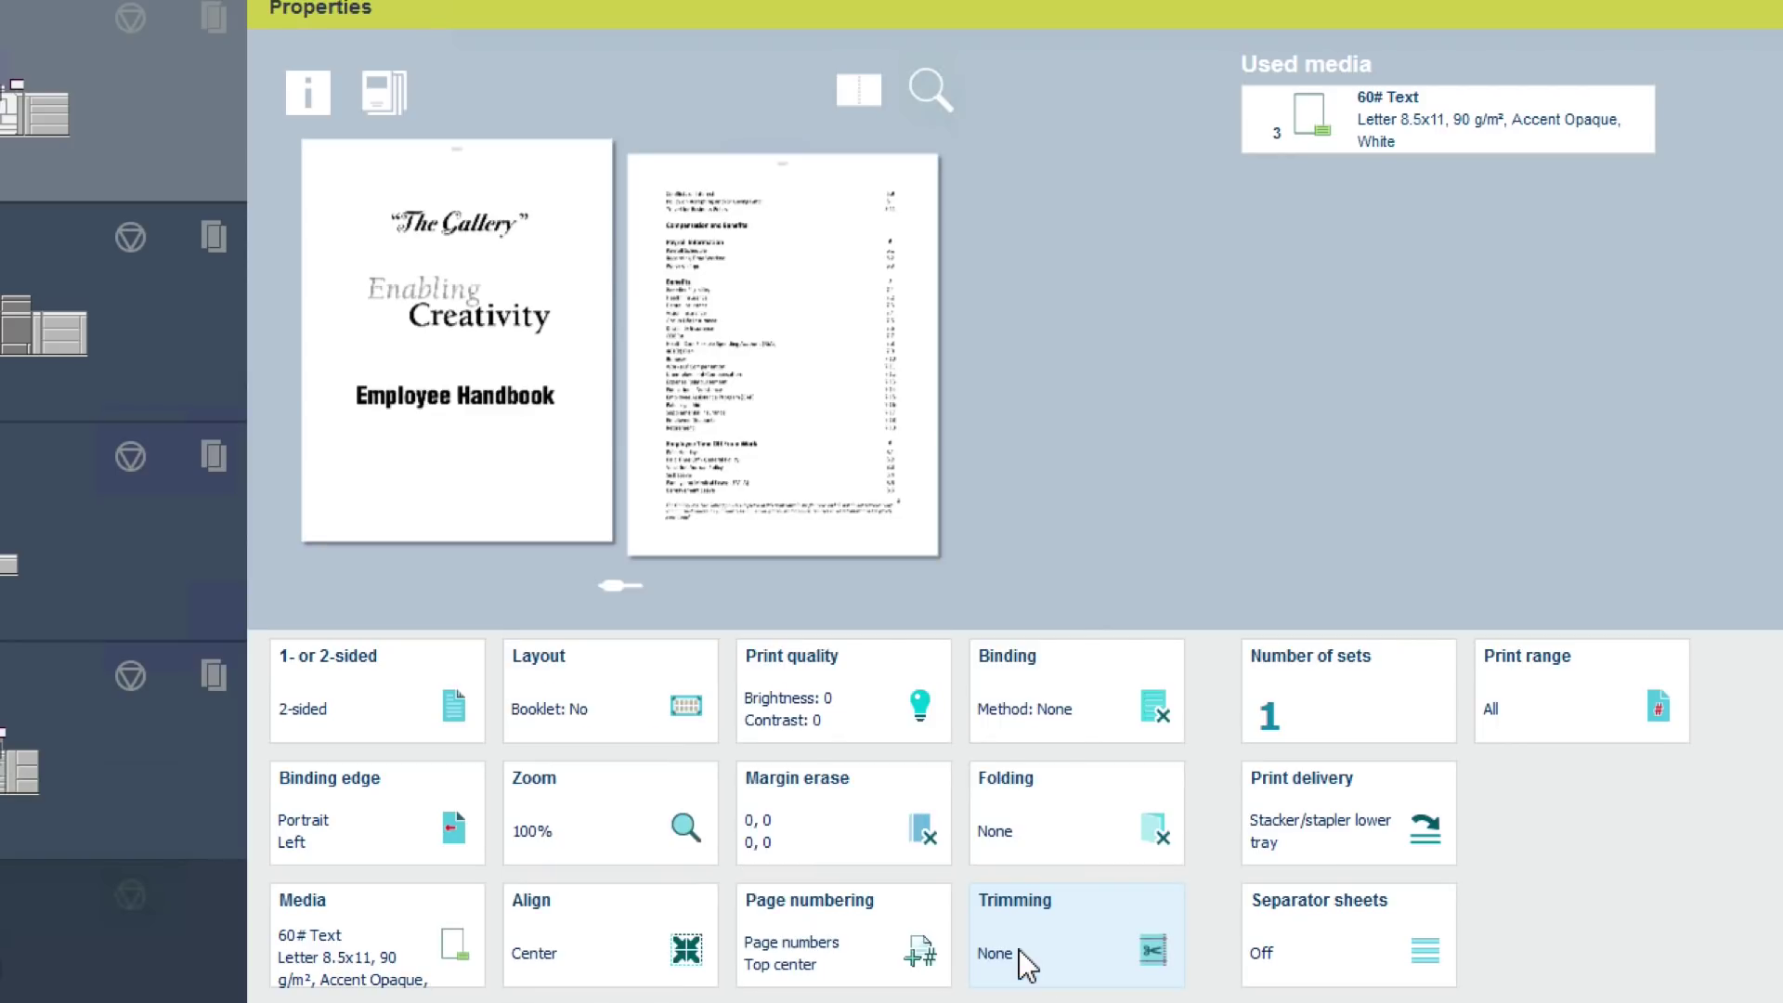
pyautogui.click(931, 91)
pyautogui.moveTo(944, 150); pyautogui.dragTo(940, 524)
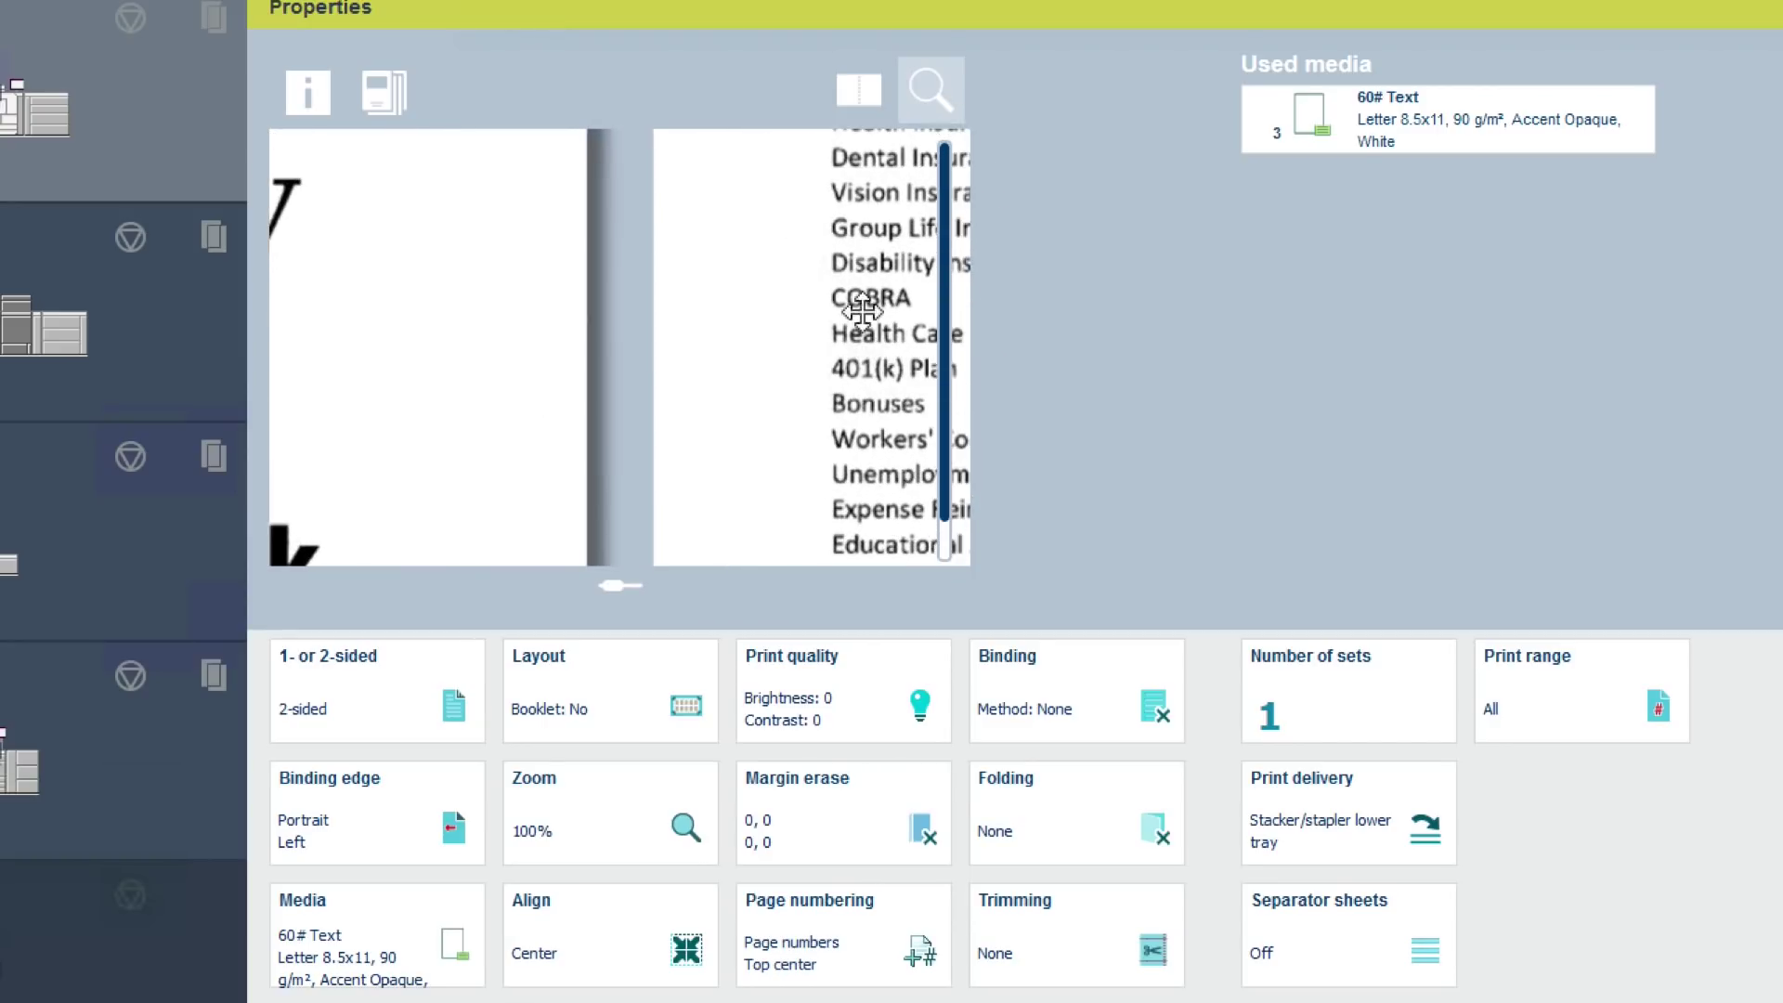
pyautogui.moveTo(863, 312); pyautogui.dragTo(626, 455)
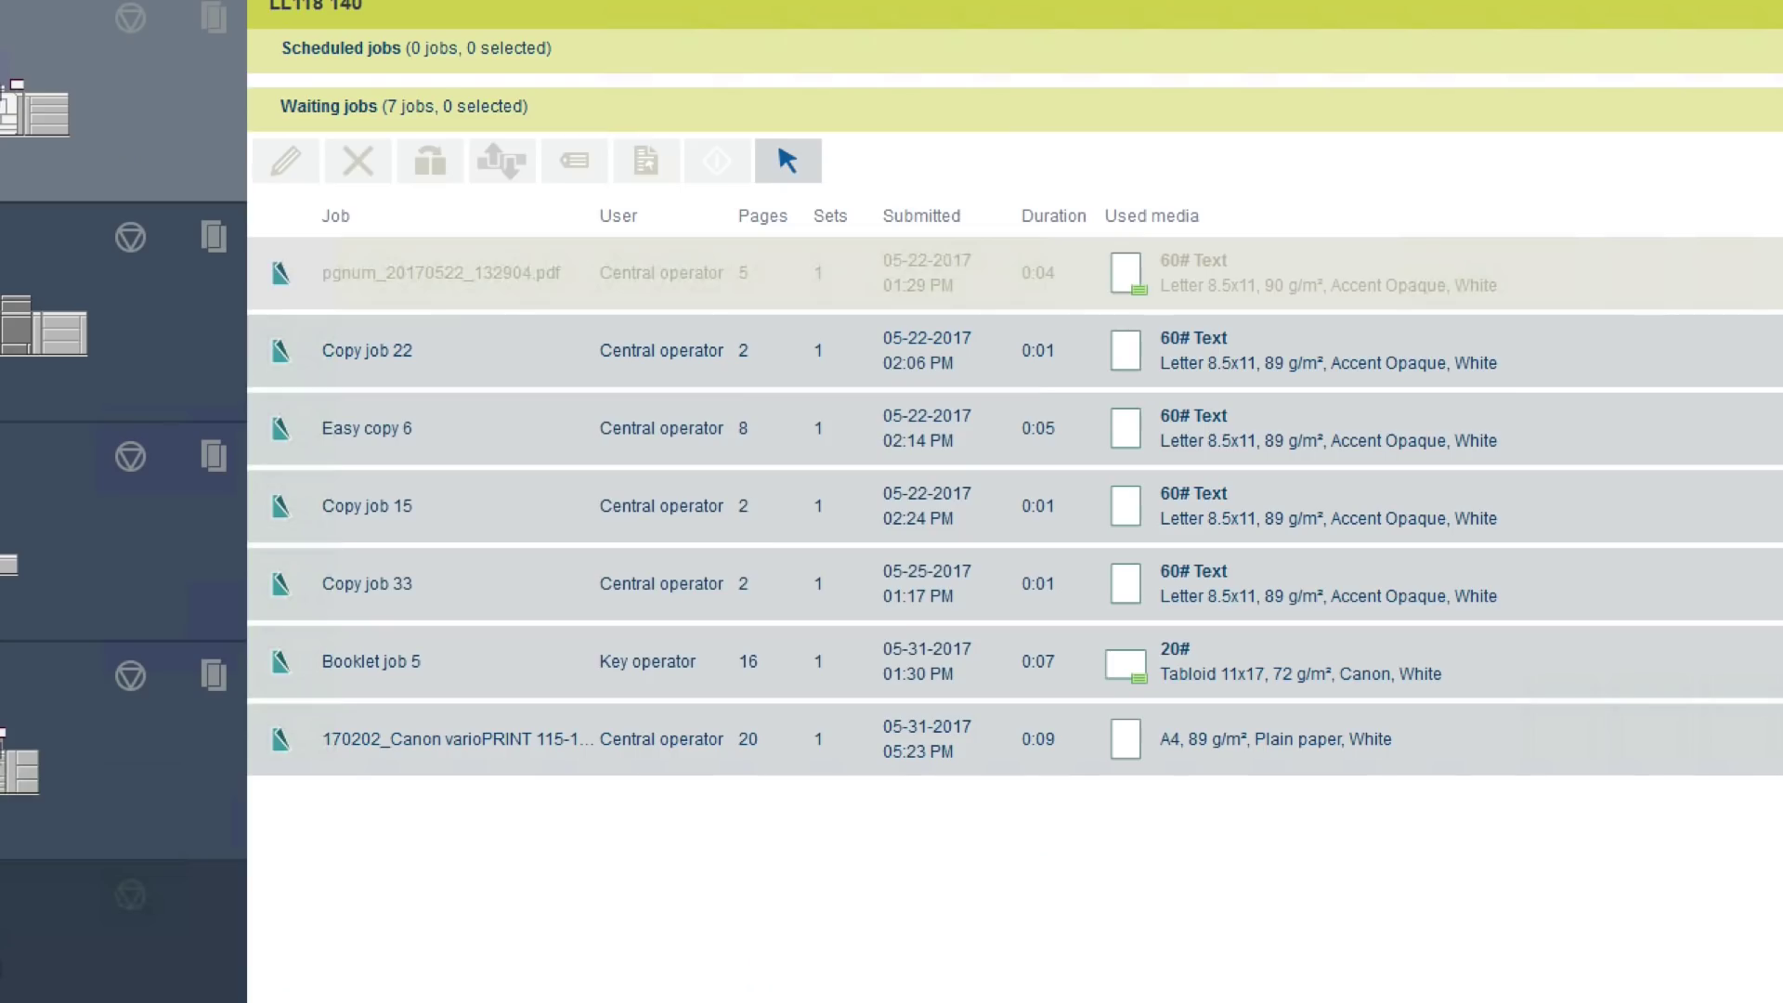
pyautogui.doubleClick(438, 270)
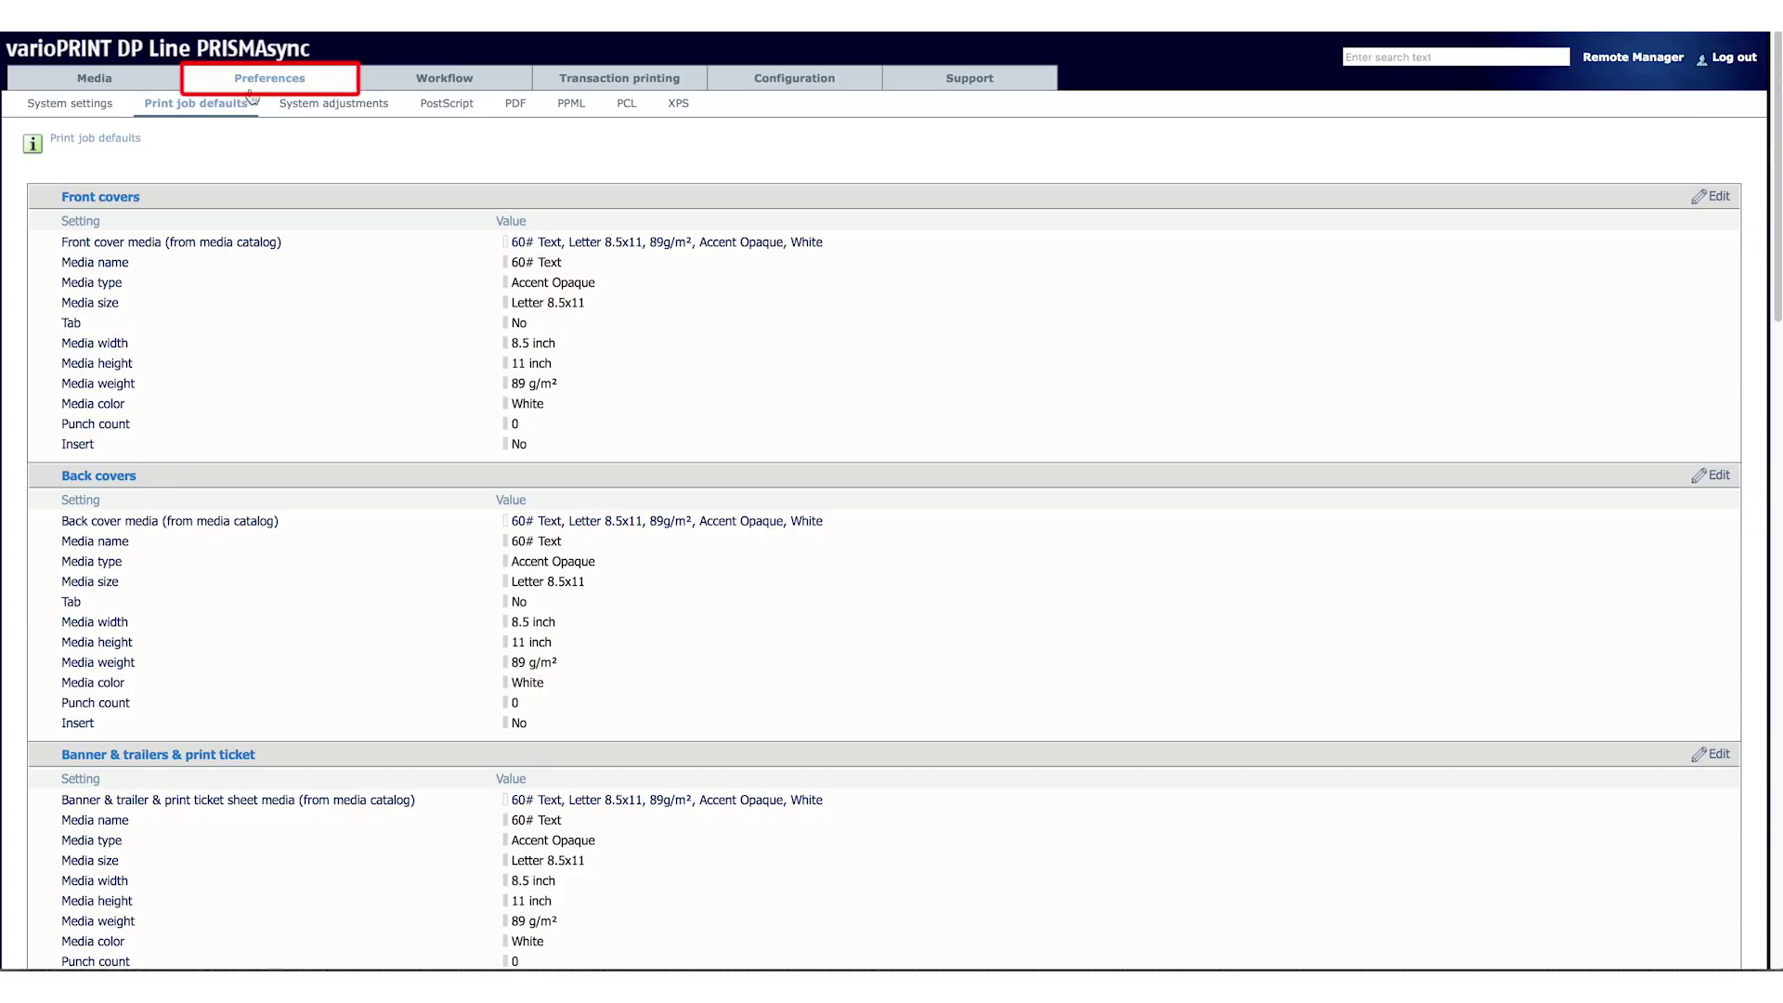
# Show the Print job defaults page numbering font Arial and font size 10.
pyautogui.click(262, 86)
pyautogui.click(223, 110)
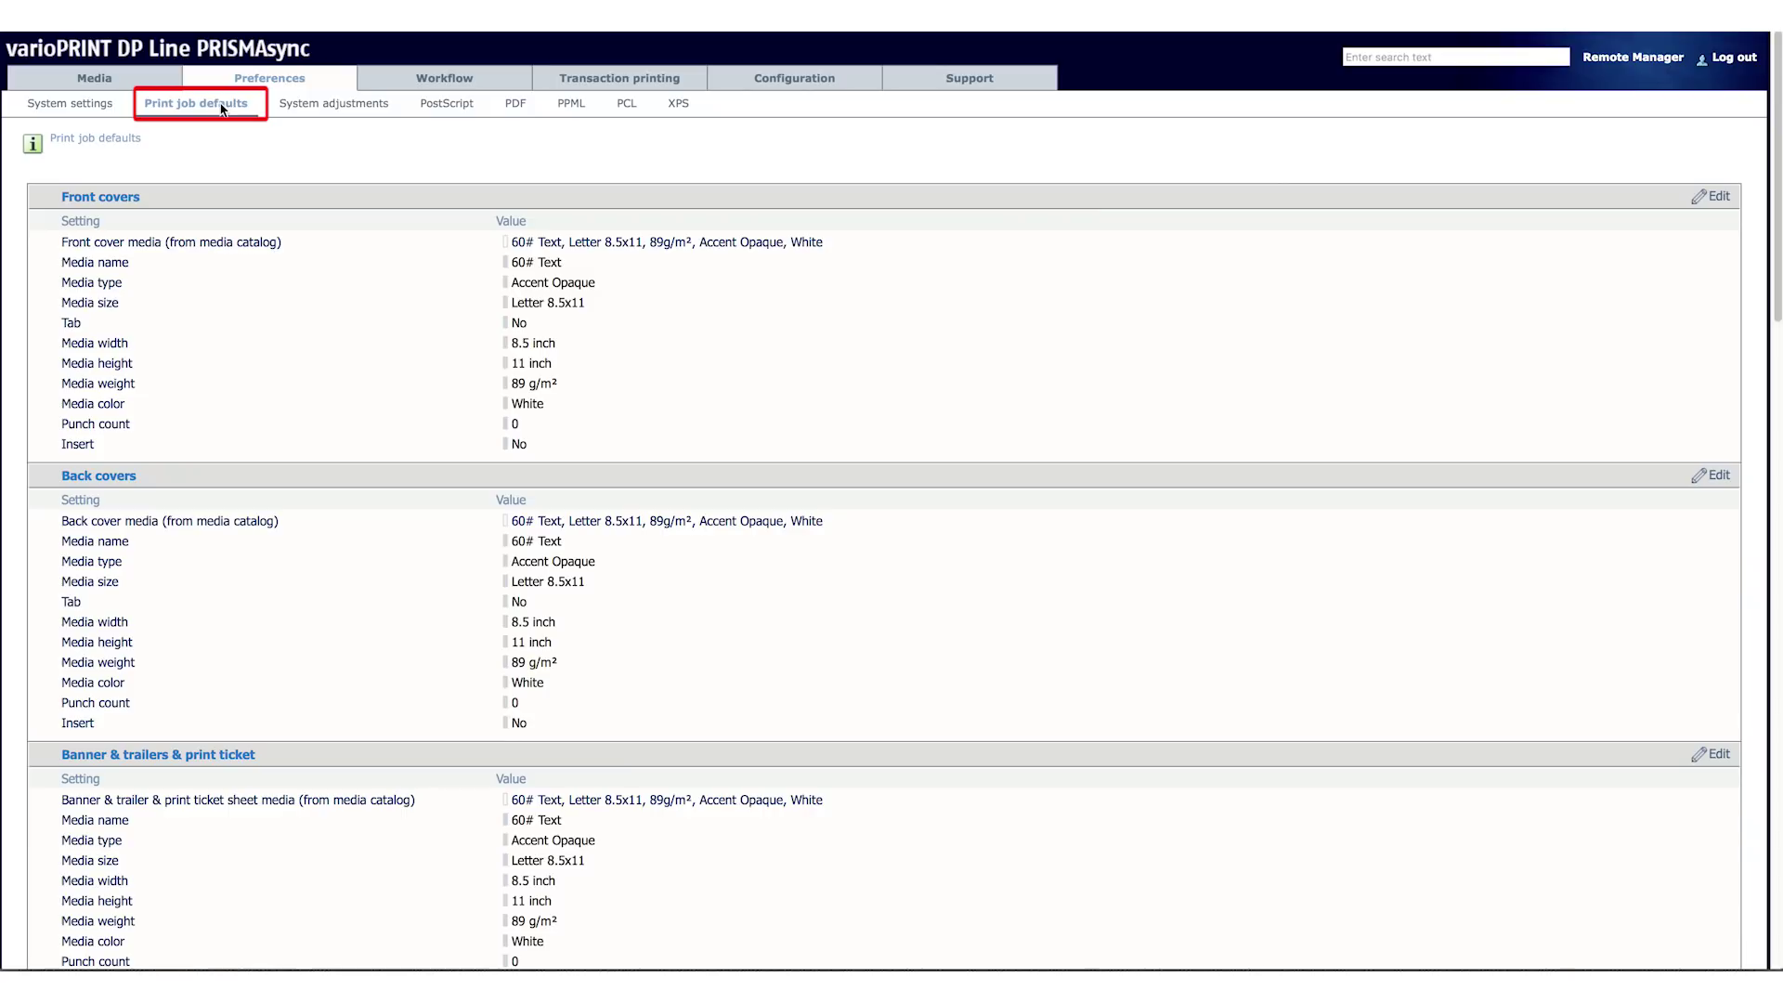
pyautogui.moveTo(1780, 249); pyautogui.dragTo(1778, 887)
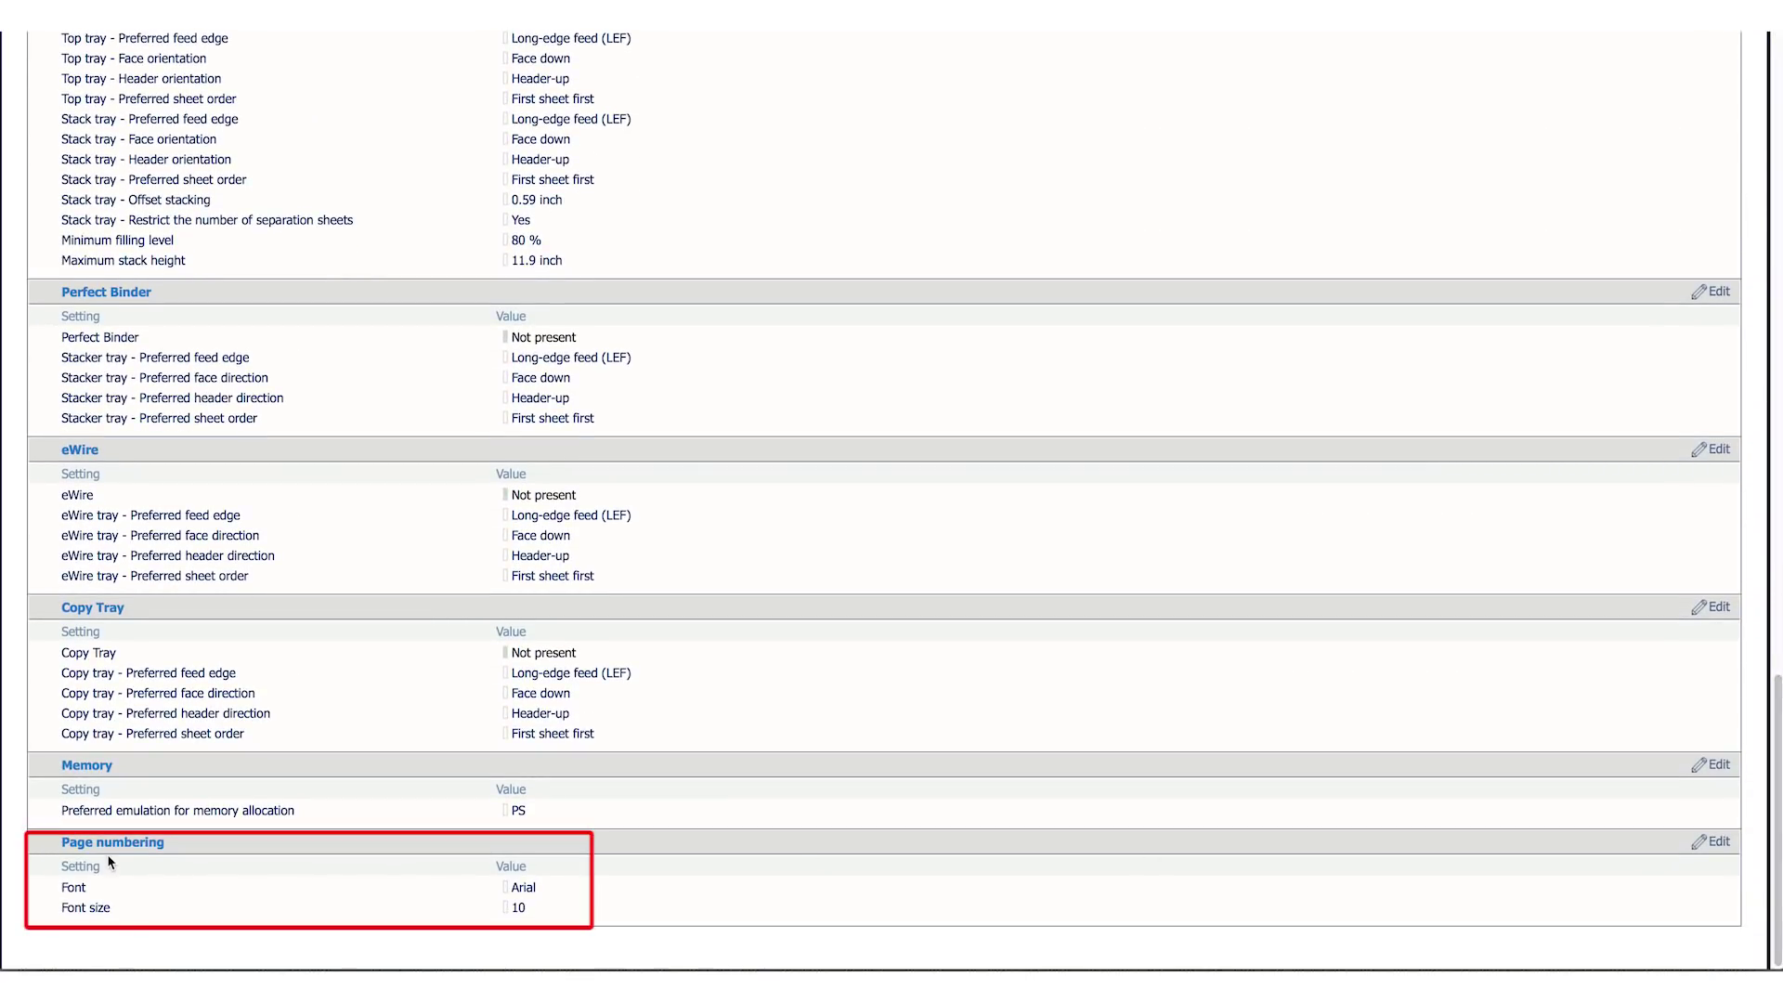
pyautogui.click(523, 889)
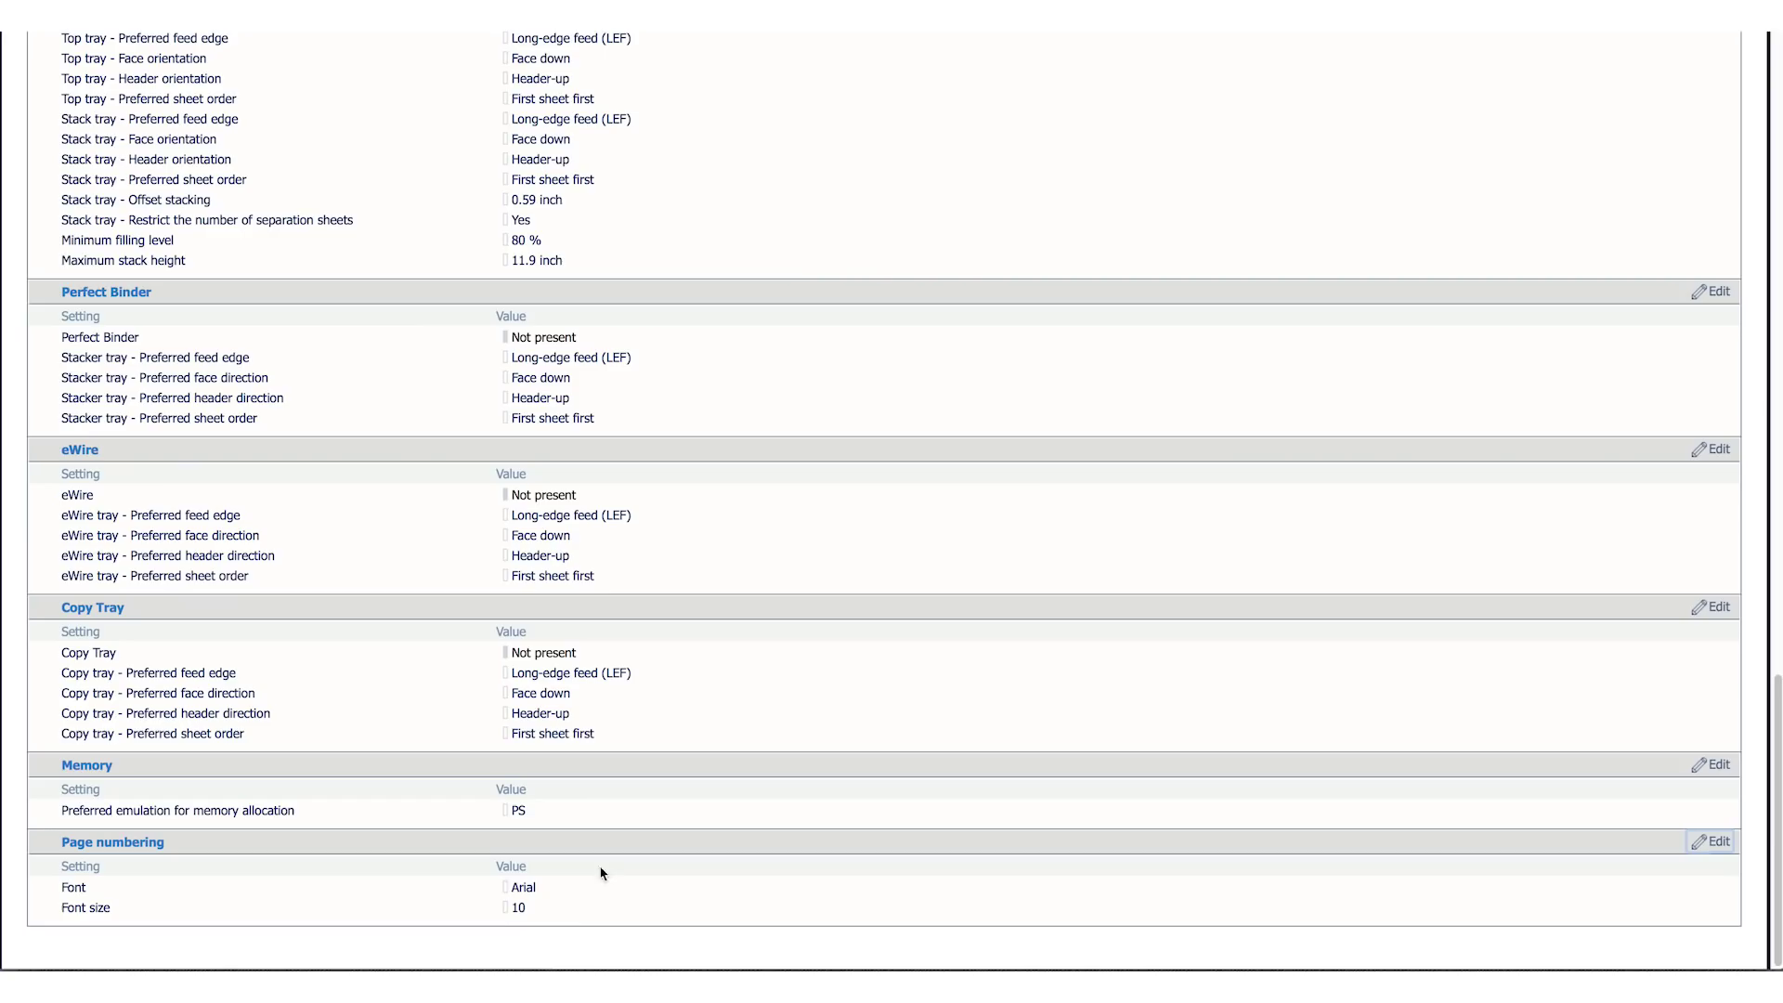
pyautogui.click(526, 908)
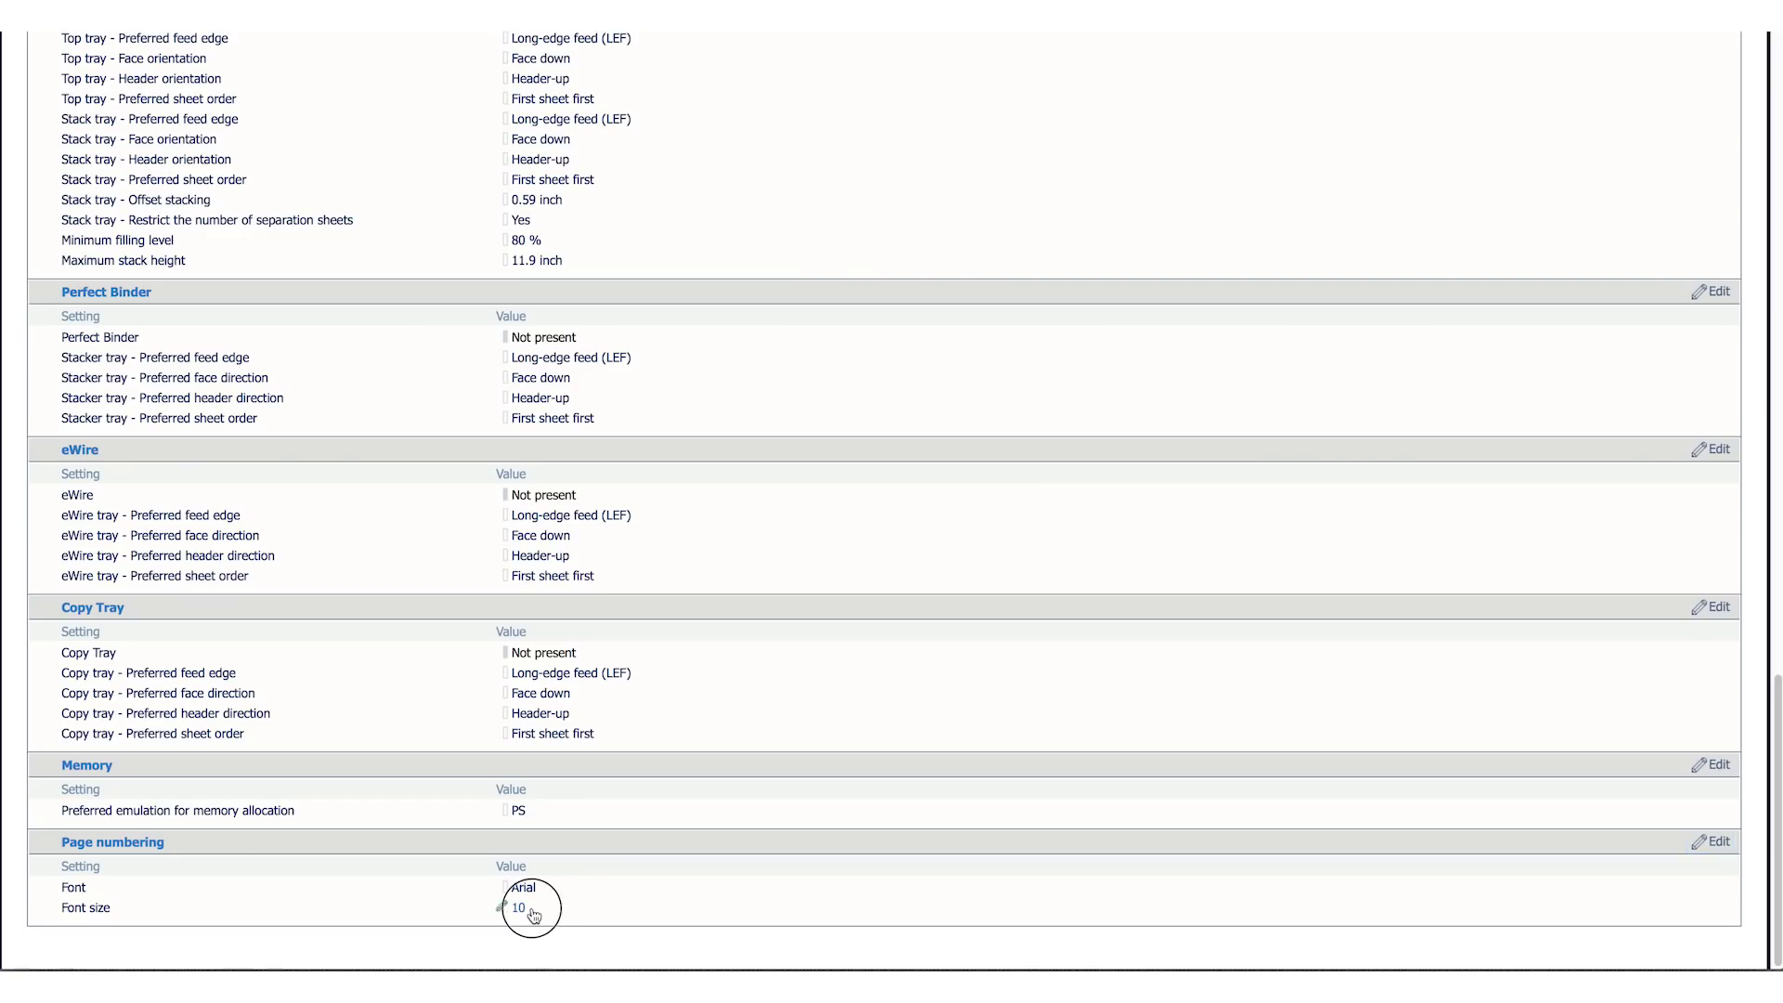